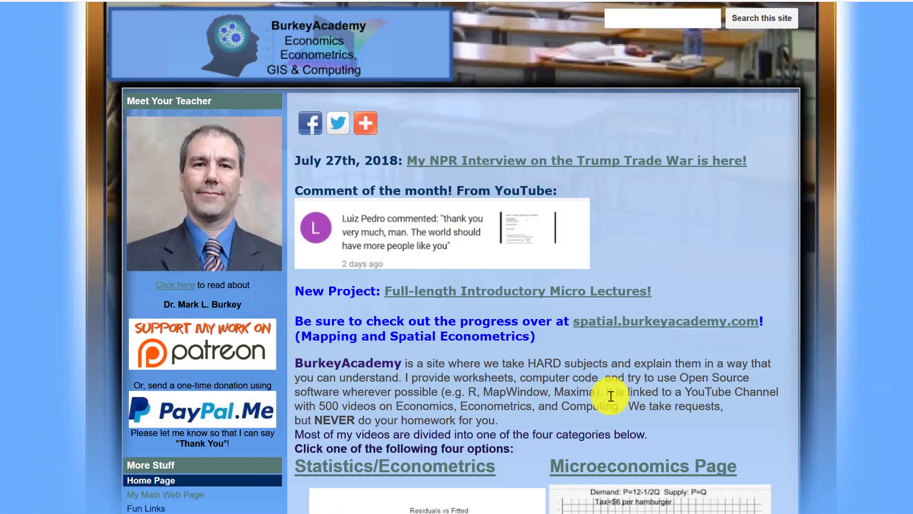
# Step: Go to the Google Site's Files page to get the 93cars car dataset workbook
pyautogui.scroll(-3, 591, 390)
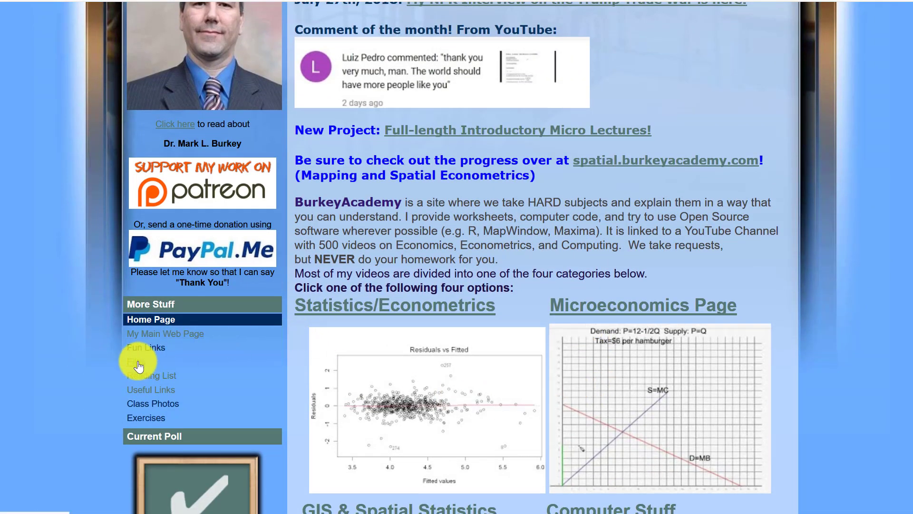
pyautogui.scroll(3, 218, 271)
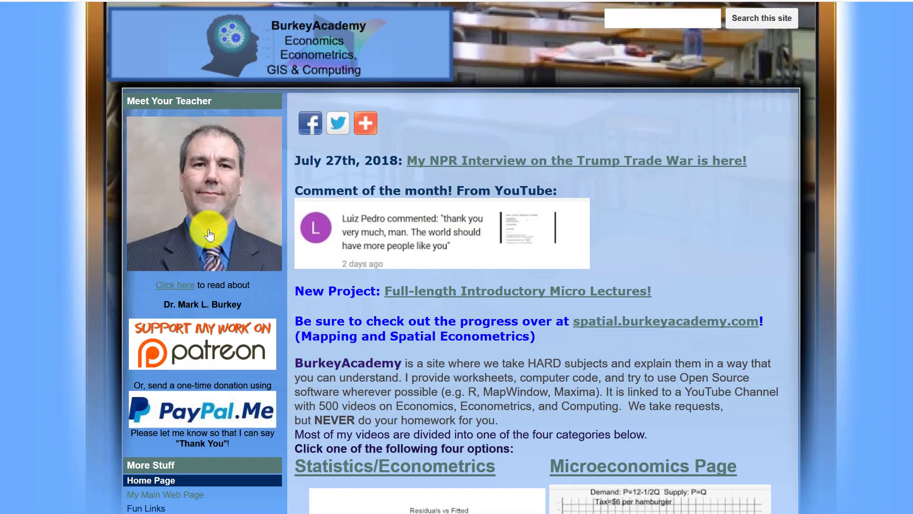
pyautogui.scroll(-4, 157, 266)
pyautogui.click(139, 283)
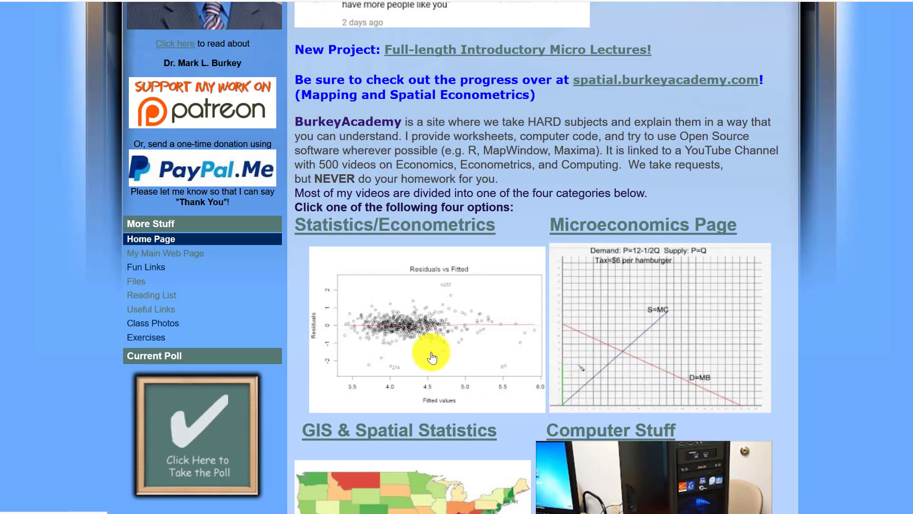
pyautogui.scroll(-2, 325, 328)
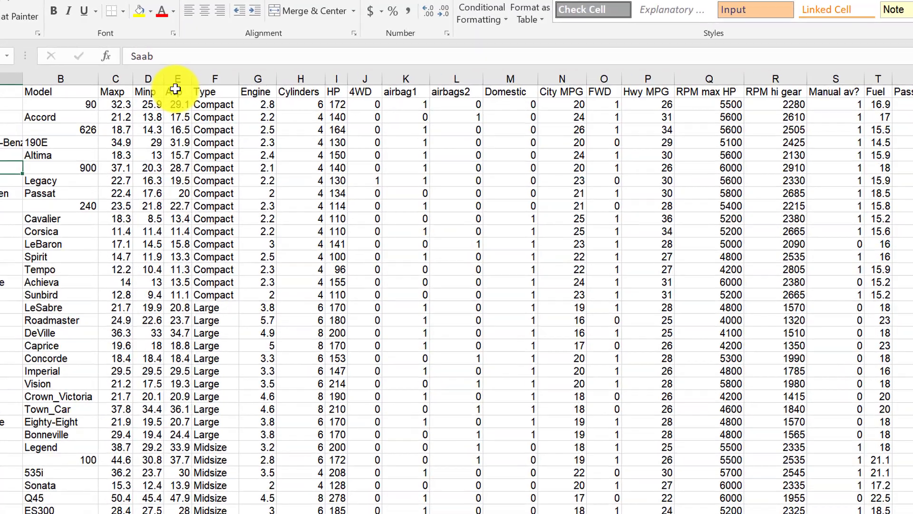
# Step: Select the Avp column from E1 and add the HP values I1:I94 to the selection
pyautogui.click(176, 90)
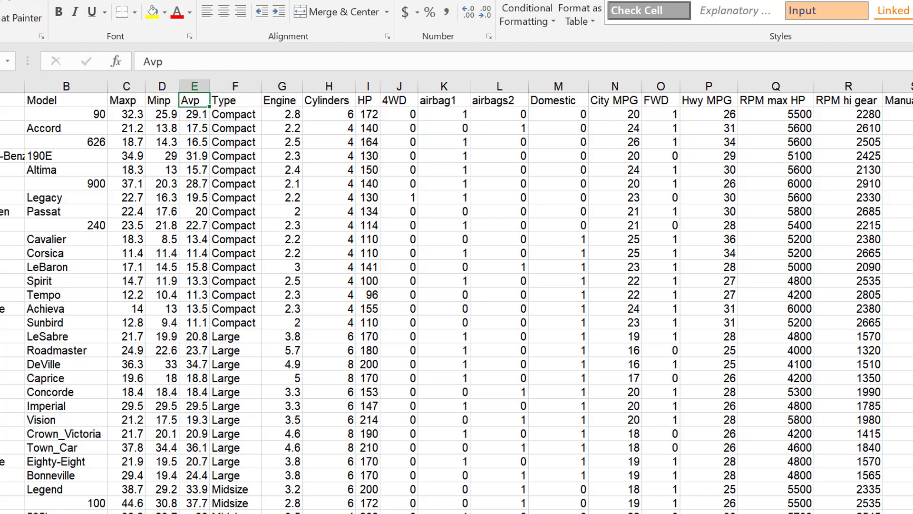
pyautogui.scroll(3, 394, 106)
pyautogui.click(399, 107)
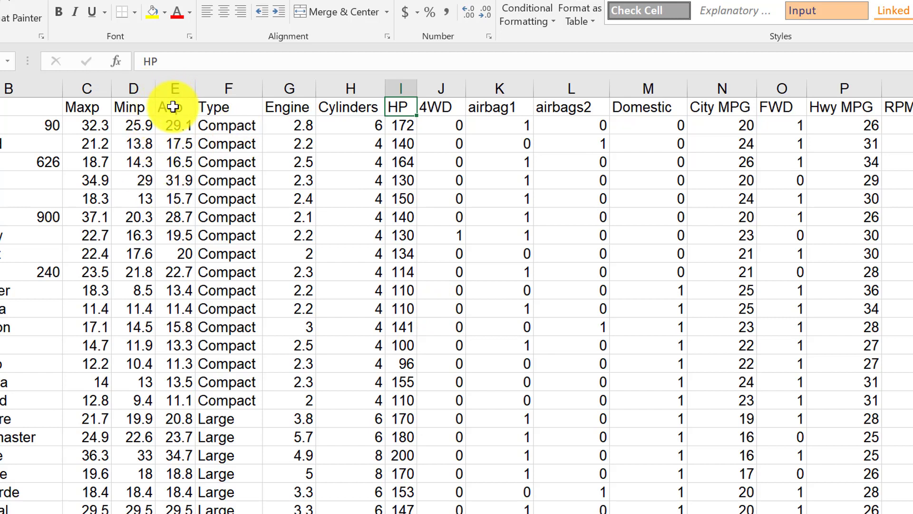
pyautogui.moveTo(173, 107)
pyautogui.mouseDown()
pyautogui.moveTo(184, 210)
pyautogui.moveTo(181, 511)
pyautogui.mouseUp()
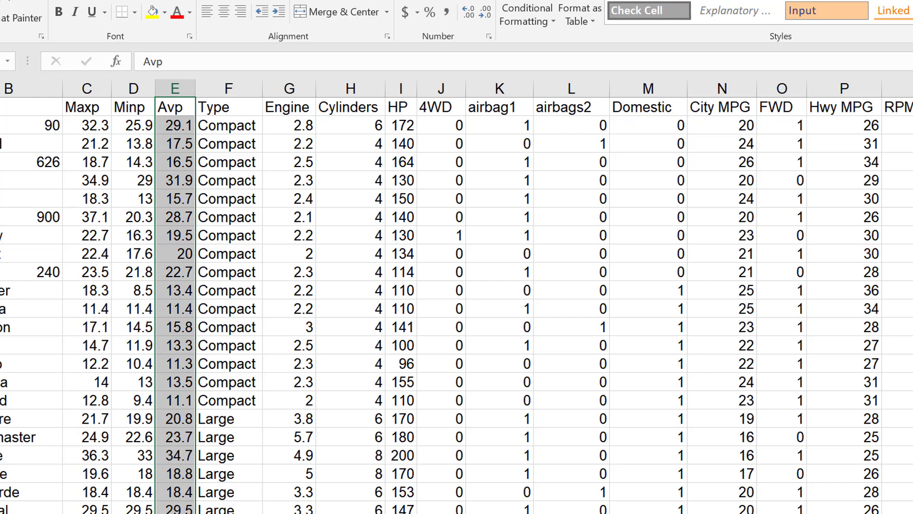
pyautogui.keyDown('ctrl'); pyautogui.scroll(-4, 181, 511); pyautogui.keyUp('ctrl')
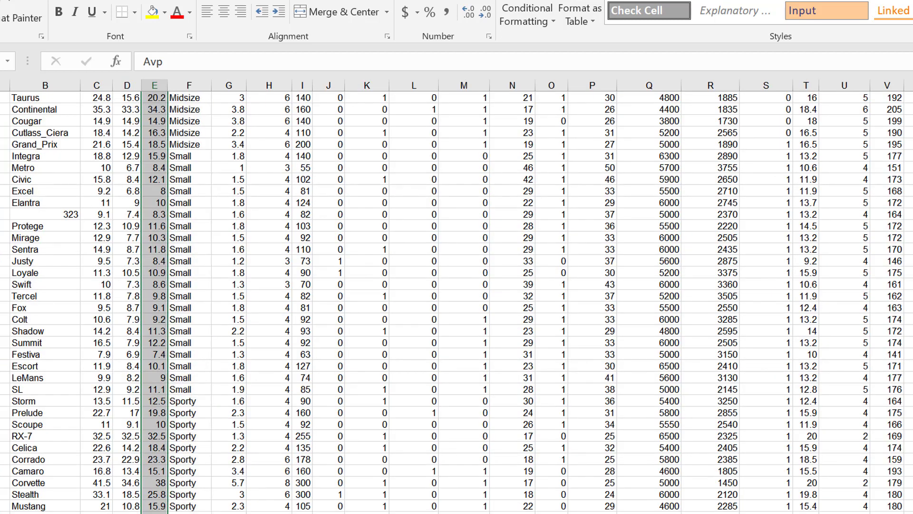
pyautogui.moveTo(296, 474); pyautogui.dragTo(293, 0)
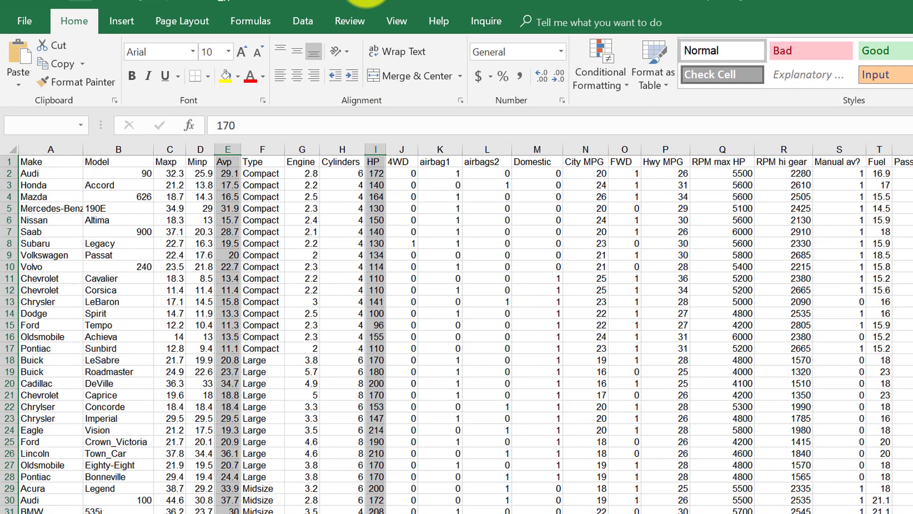
pyautogui.moveTo(367, 1); pyautogui.dragTo(366, 1)
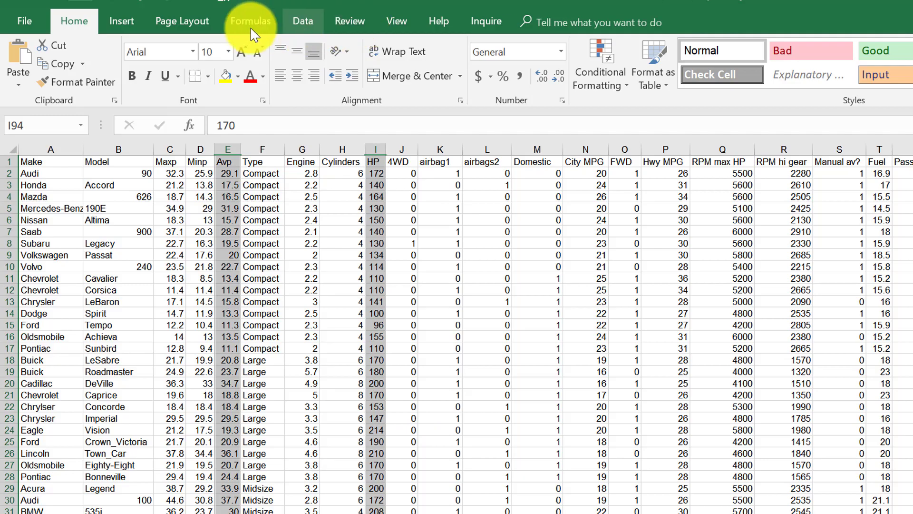
# Step: Insert a plain scatter chart of HP versus Avp and delete its HP title
pyautogui.click(118, 19)
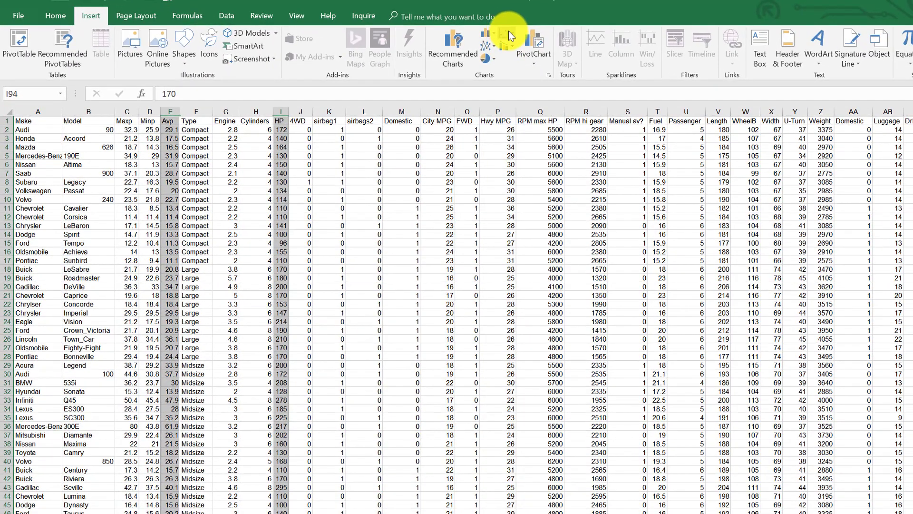
pyautogui.click(509, 31)
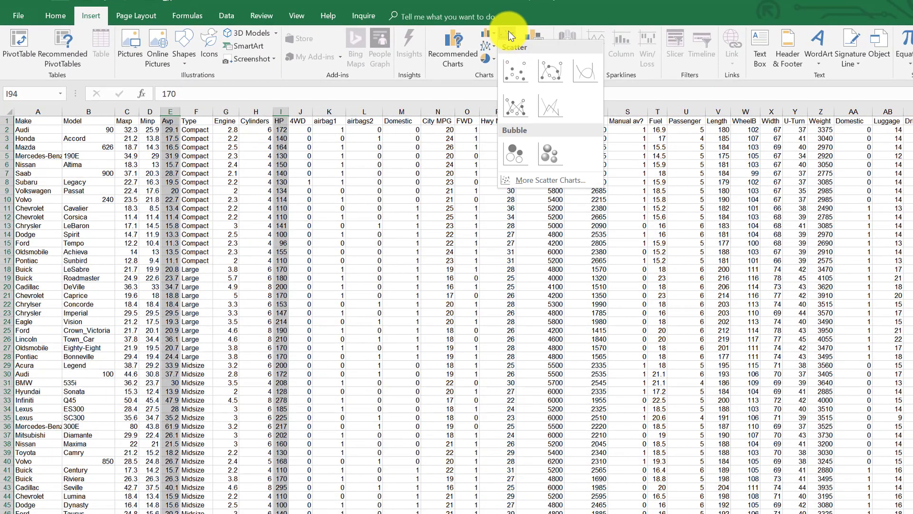
pyautogui.click(515, 68)
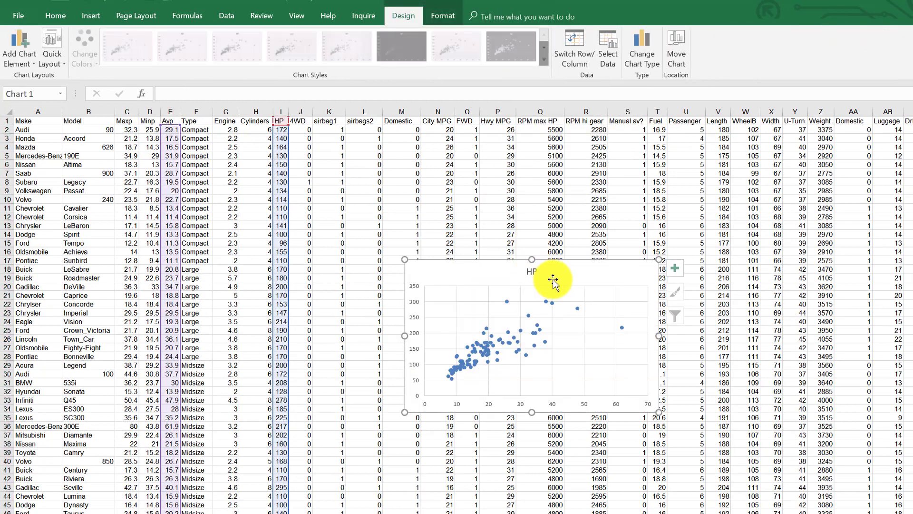
pyautogui.click(514, 221)
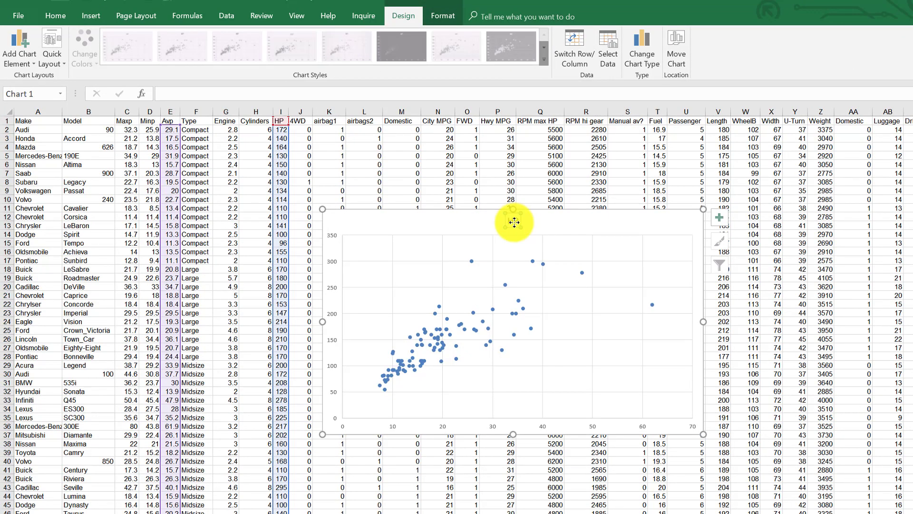
pyautogui.press('Delete')
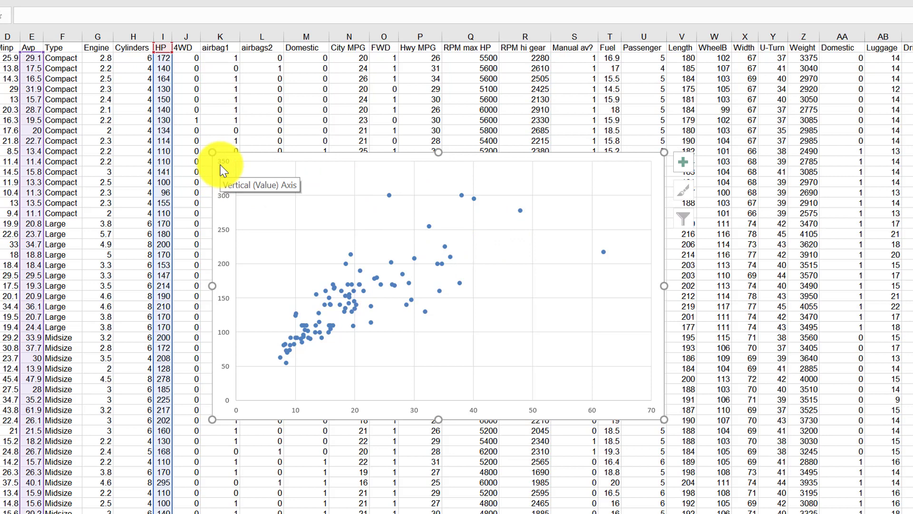
# Step: Add a linear trendline showing y = 4.2738x + 60.448, with the label moved right of the points
pyautogui.rightClick(350, 255)
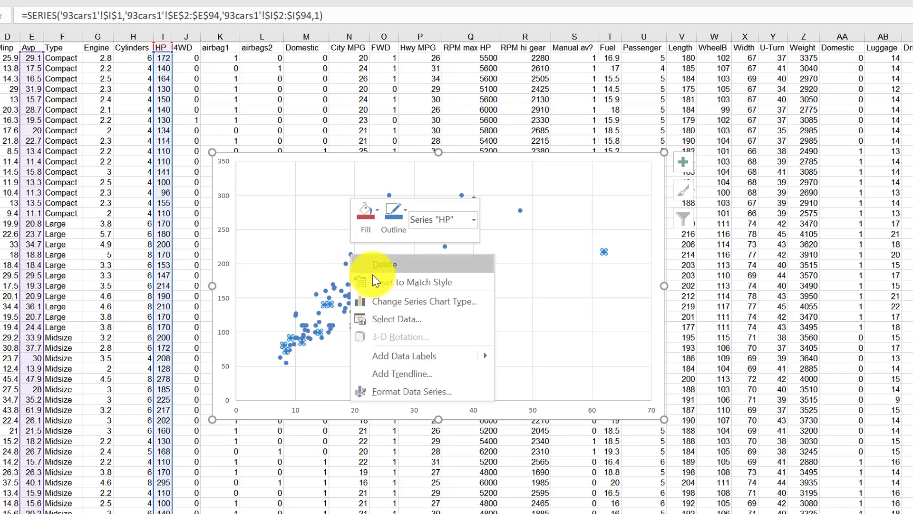
pyautogui.click(549, 398)
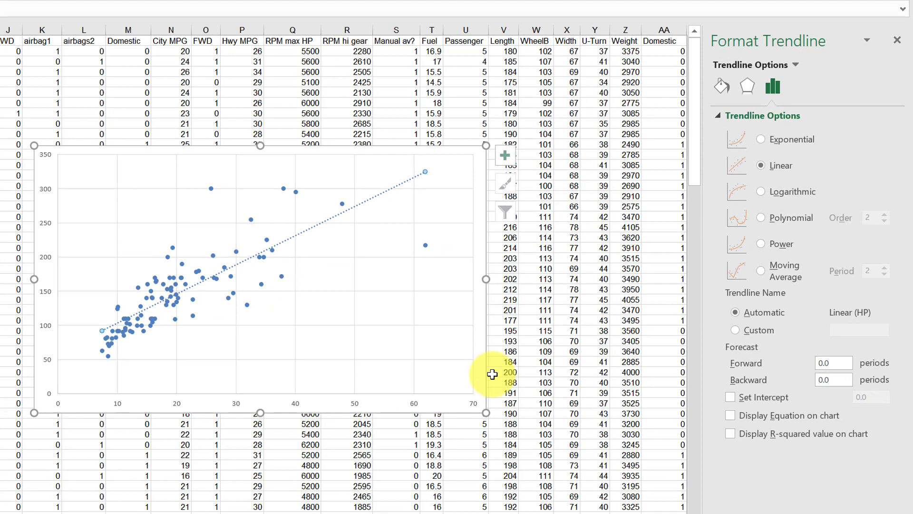
pyautogui.click(731, 415)
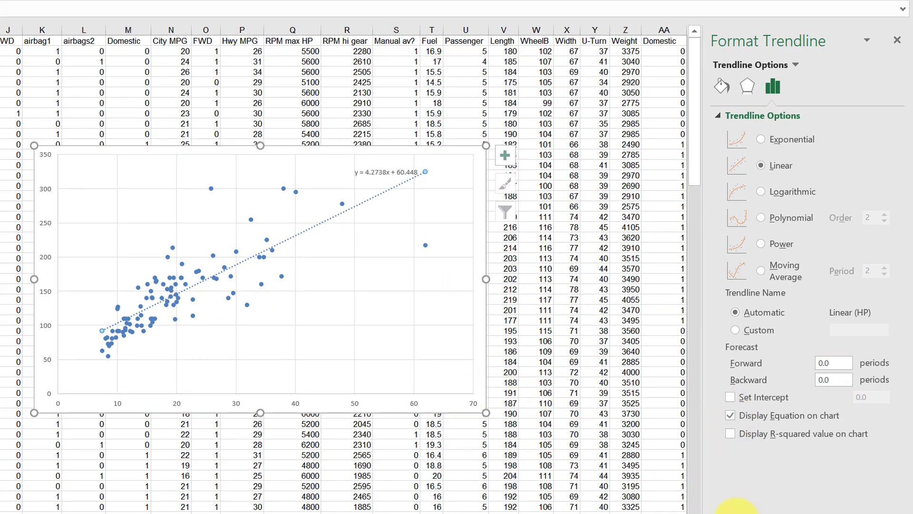
pyautogui.moveTo(400, 176); pyautogui.dragTo(397, 267)
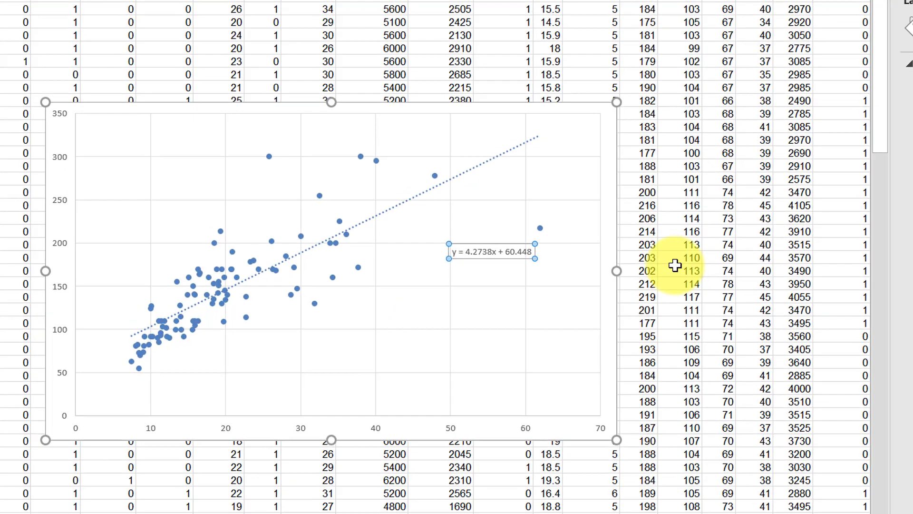
pyautogui.click(690, 270)
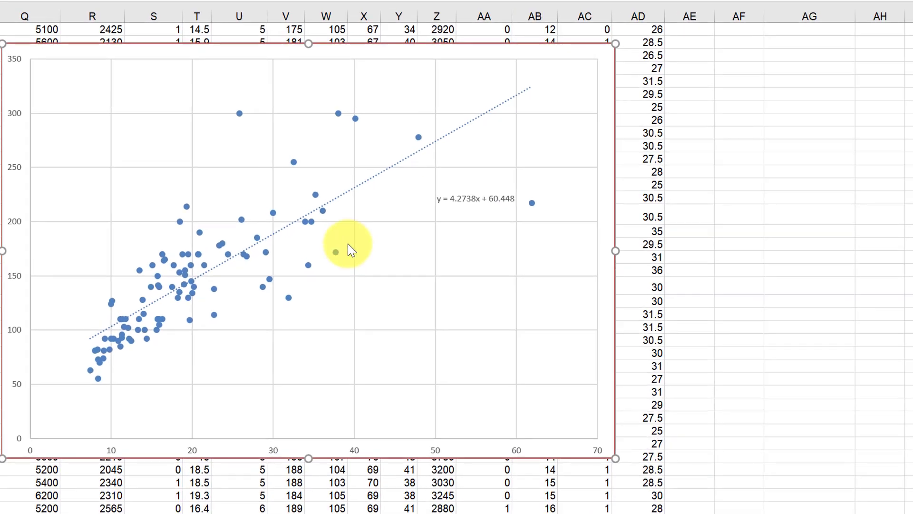
# Step: Type the equation Y=4.2738x+60.448 into an empty cell beside the chart
pyautogui.click(739, 68)
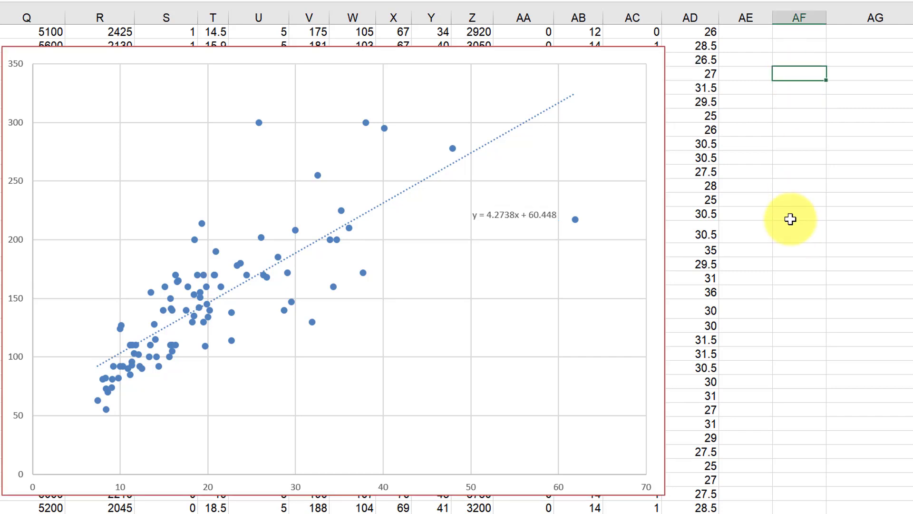
pyautogui.write('Y=4.2738x+60.448')
pyautogui.press('Return')
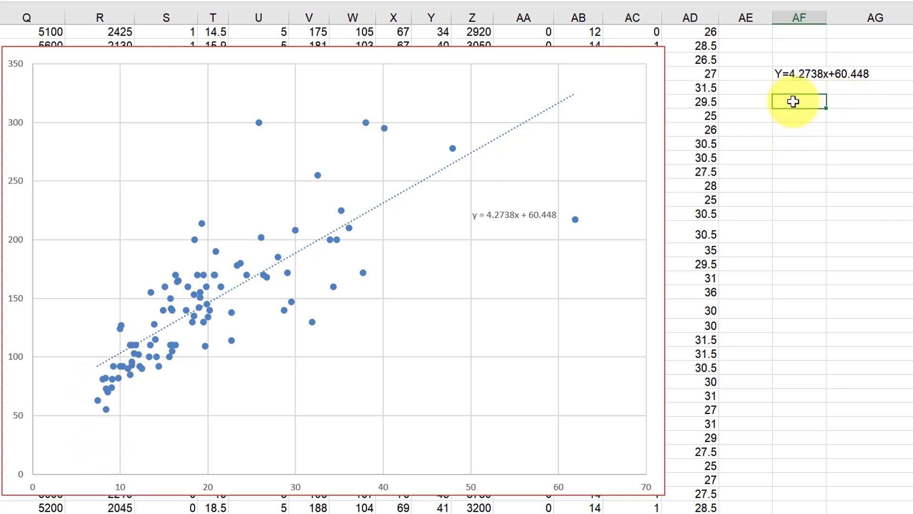
# Step: Enter an HP label with the values 7 and 62 below it
pyautogui.write('HP')
pyautogui.press('Return')
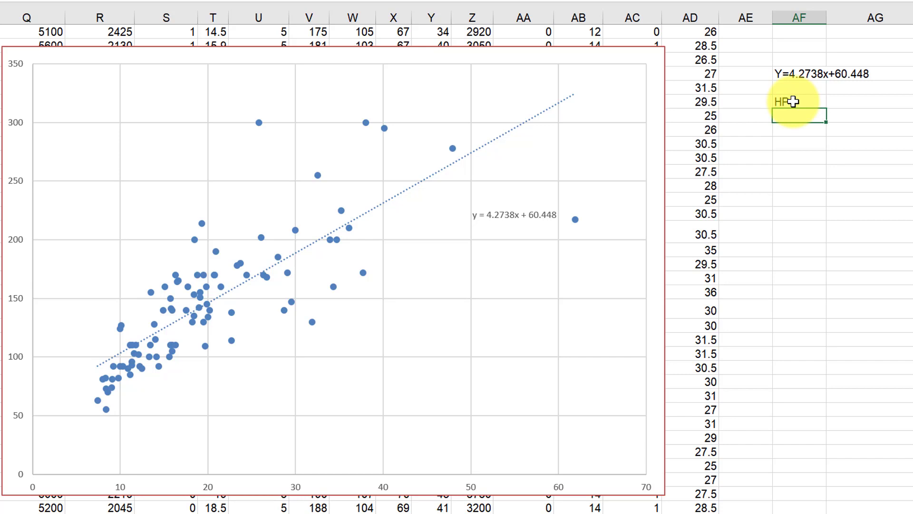
pyautogui.write('7')
pyautogui.press('Return')
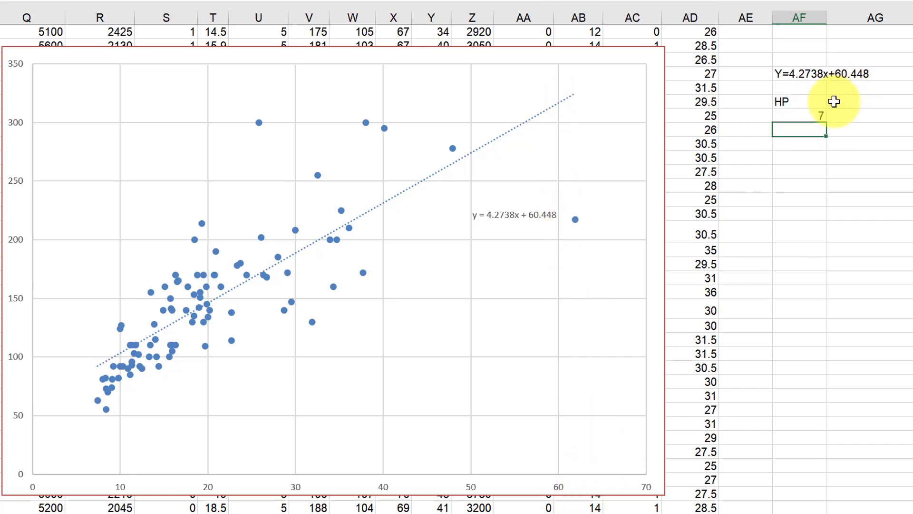
pyautogui.write('62')
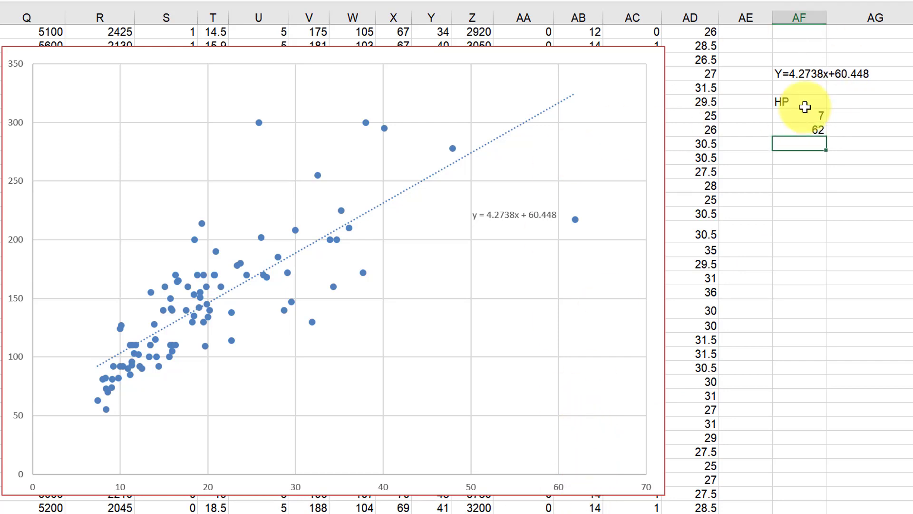
pyautogui.press('Right')
pyautogui.press('Up')
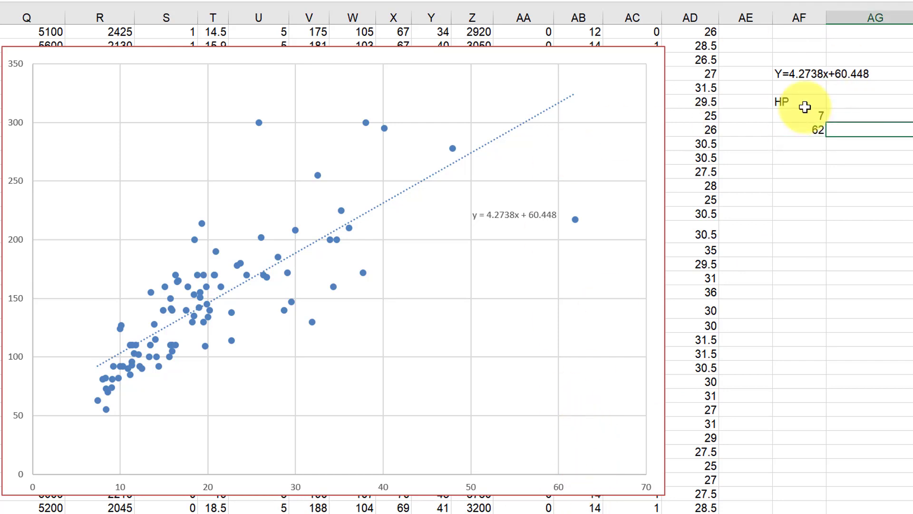
pyautogui.press('Up')
pyautogui.press('Up')
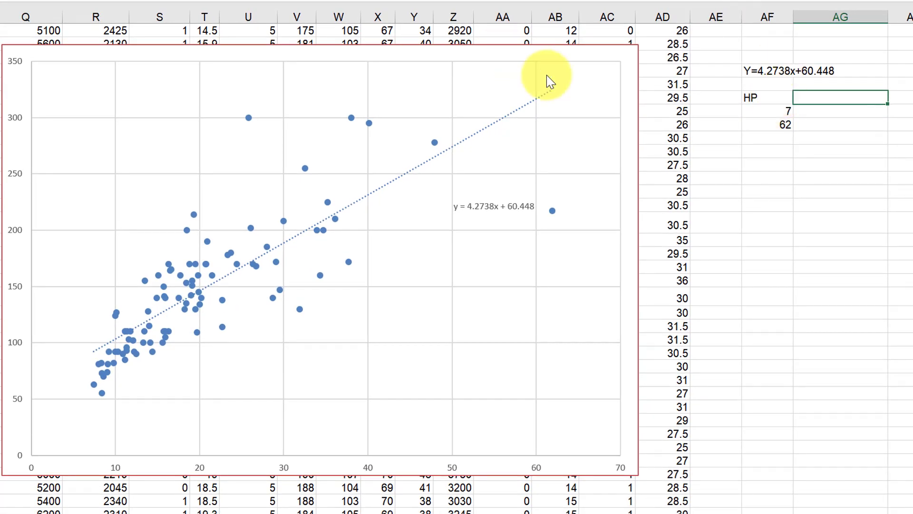
# Step: Compute the predicted price 90.3646 for HP 7 with =AF11*4.2738+60.448
pyautogui.click(773, 72)
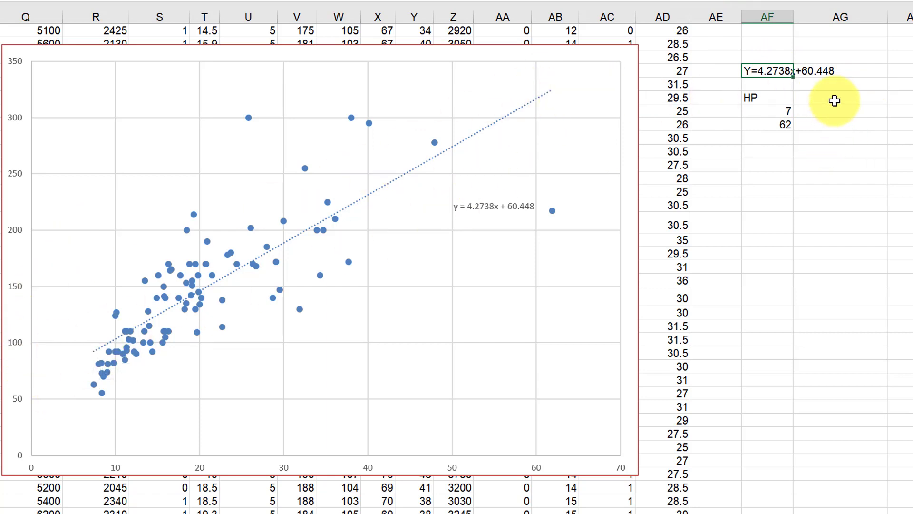
pyautogui.click(822, 111)
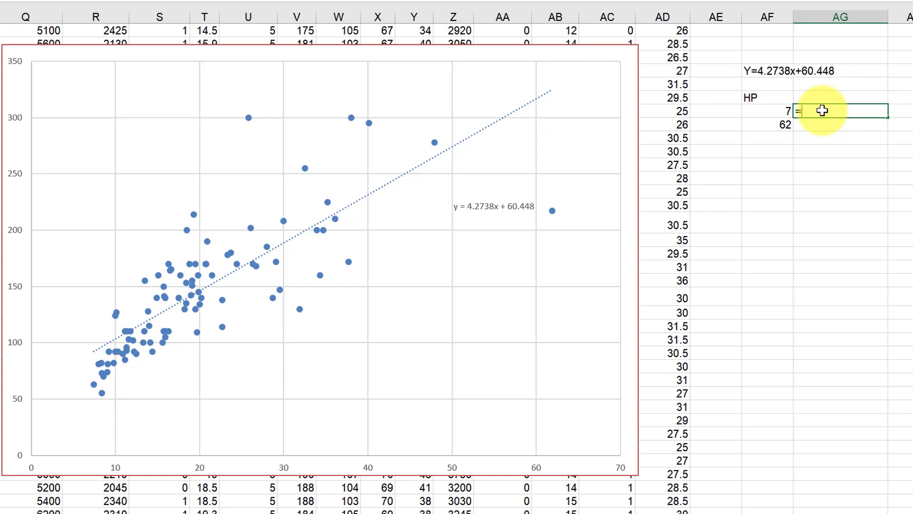
pyautogui.click(764, 111)
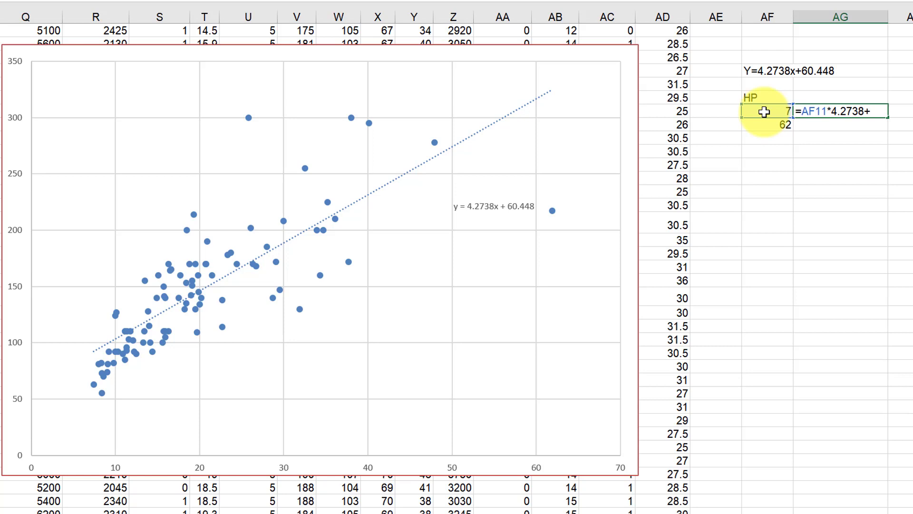
pyautogui.press('Return')
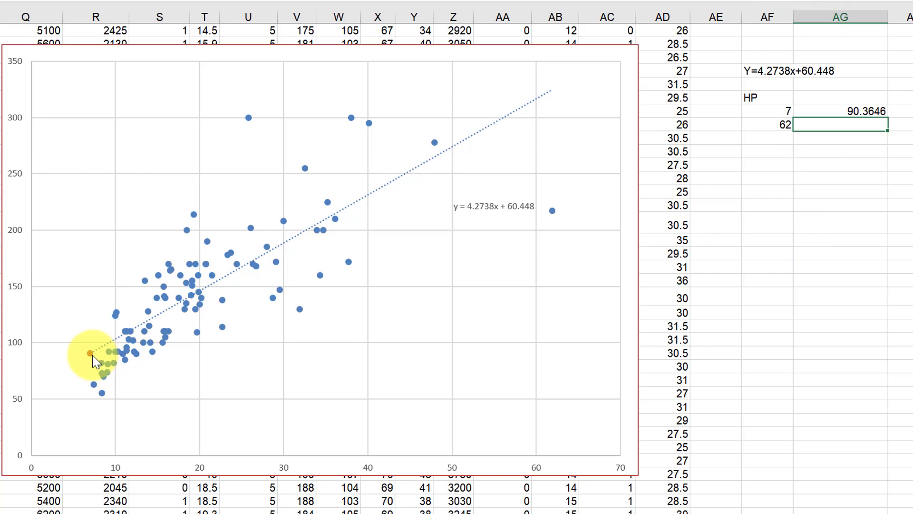
# Step: Fill the formula down to get 325.4236 for HP 62 and check the chart's red line
pyautogui.moveTo(91, 355)
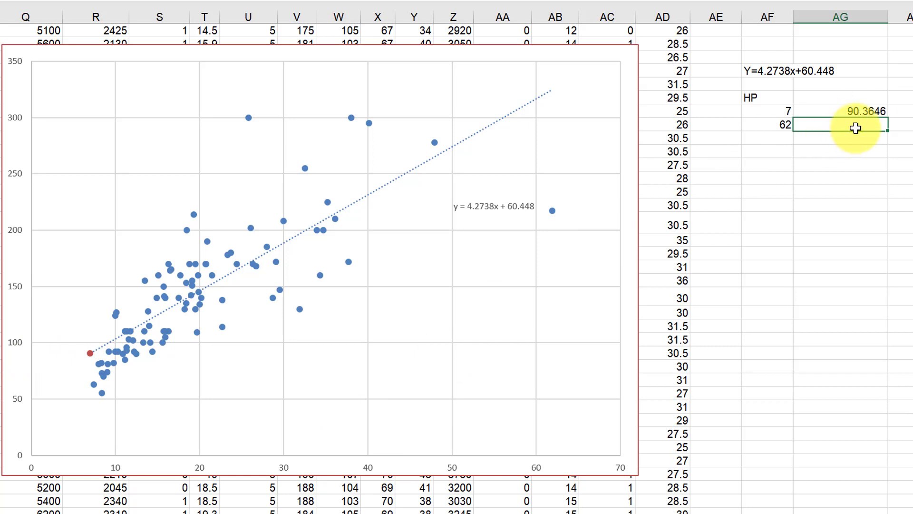
pyautogui.click(865, 112)
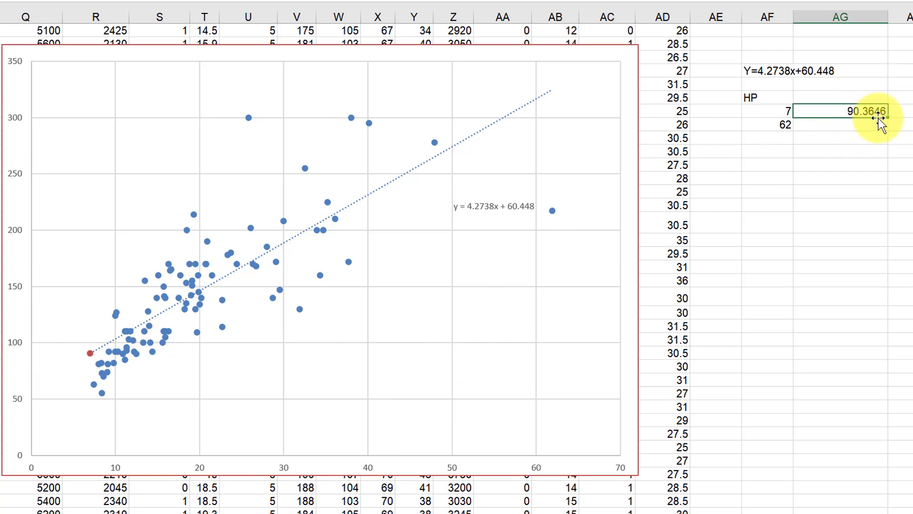
pyautogui.moveTo(889, 116); pyautogui.dragTo(887, 128)
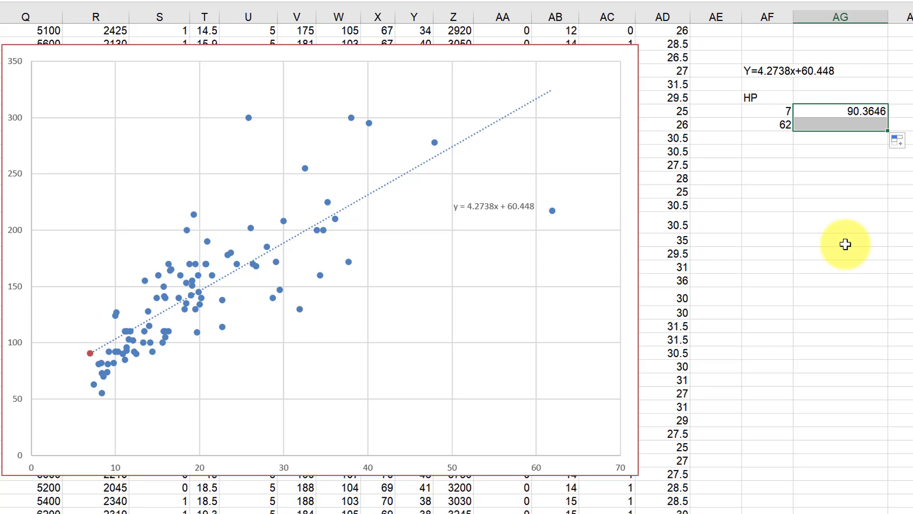
pyautogui.click(559, 95)
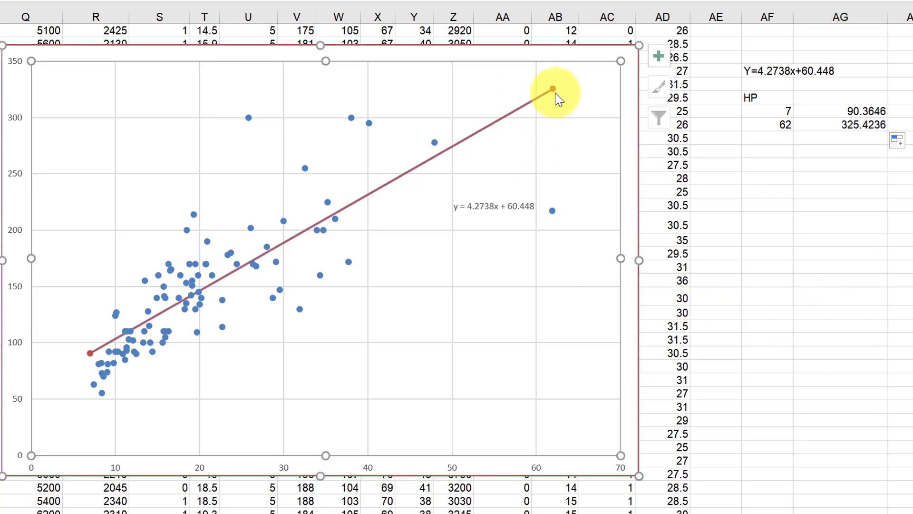
pyautogui.click(553, 89)
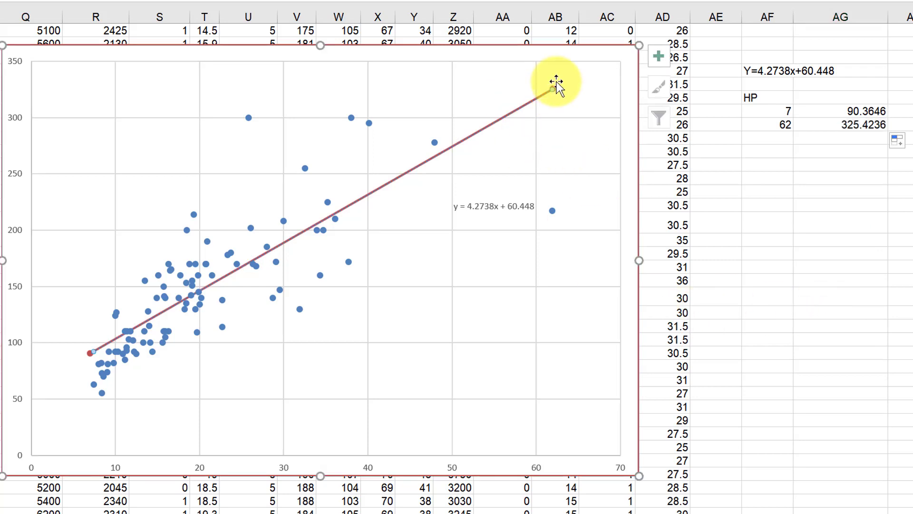
pyautogui.click(840, 165)
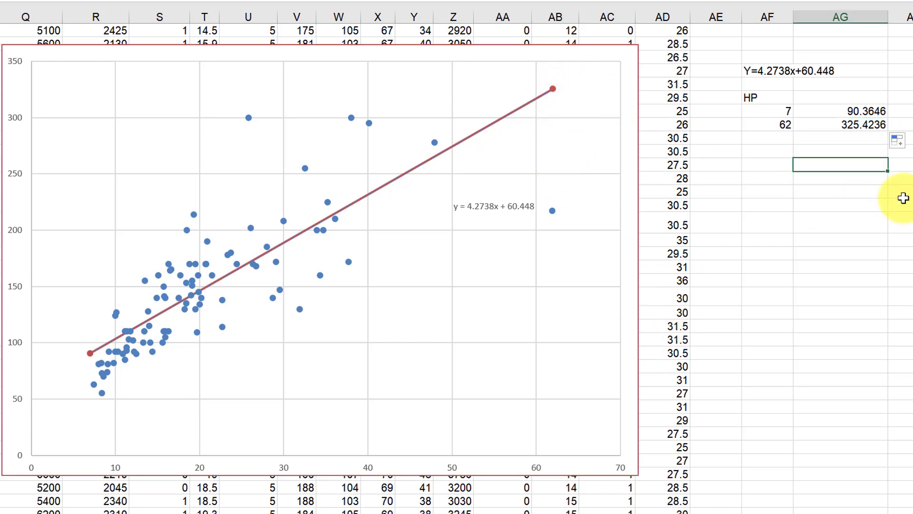
# Step: Copy the HP values 7 and 62 and paste them into two new pairs of rows below
pyautogui.click(771, 167)
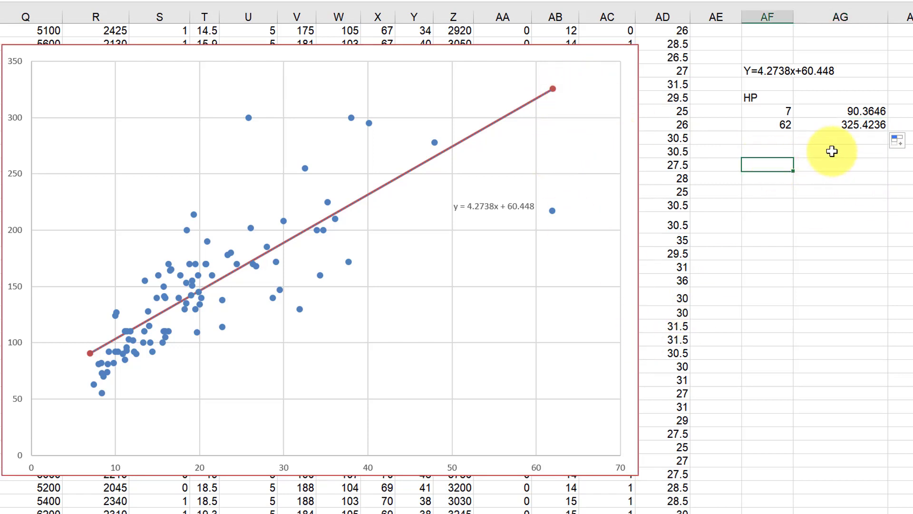
pyautogui.moveTo(767, 111); pyautogui.dragTo(840, 123)
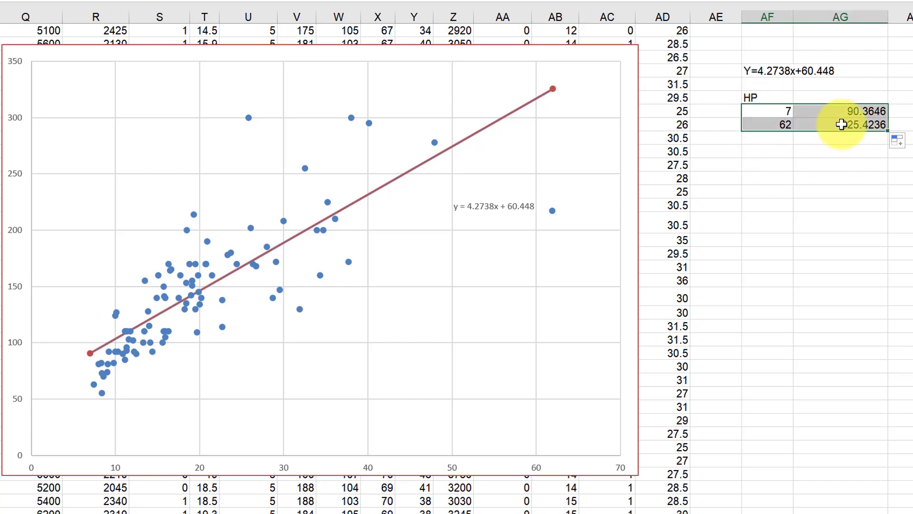
pyautogui.keyDown('shift'); pyautogui.click(775, 125); pyautogui.keyUp('shift')
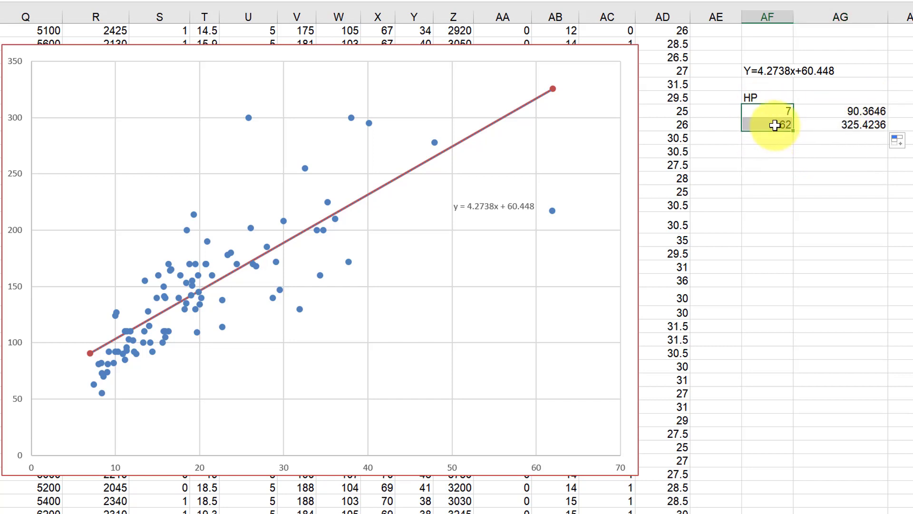
pyautogui.hotkey('ctrl', 'c')
pyautogui.click(772, 151)
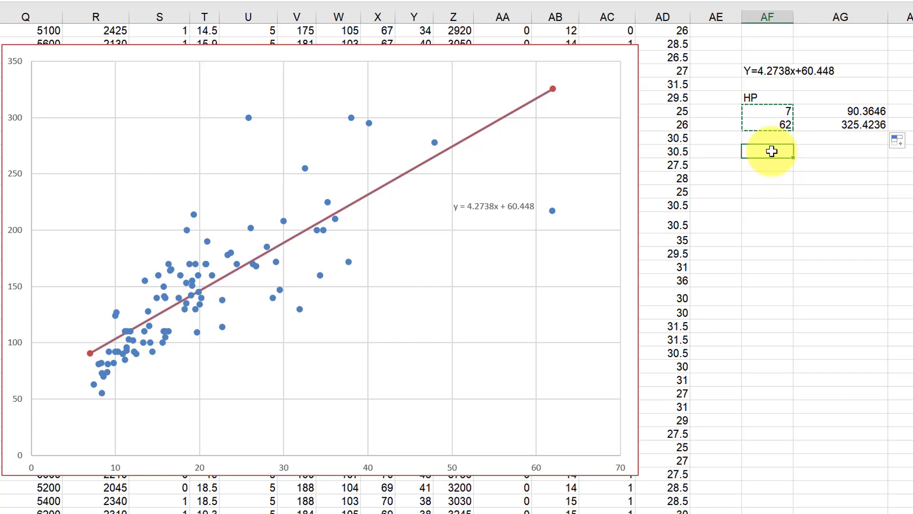
pyautogui.hotkey('ctrl', 'v')
pyautogui.click(769, 192)
pyautogui.hotkey('ctrl', 'v')
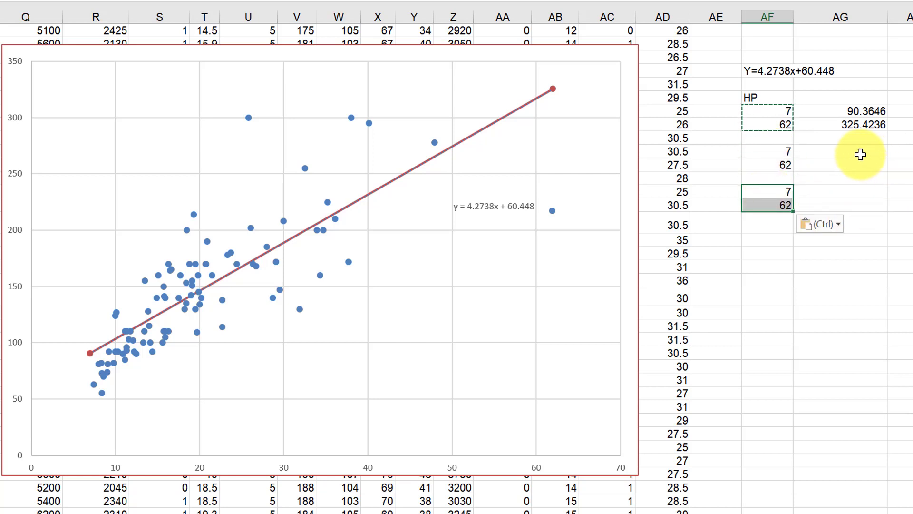
# Step: Enter 85% formulas giving 76.80991 and 276.61006 beside the first pasted 7 and 62
pyautogui.click(846, 111)
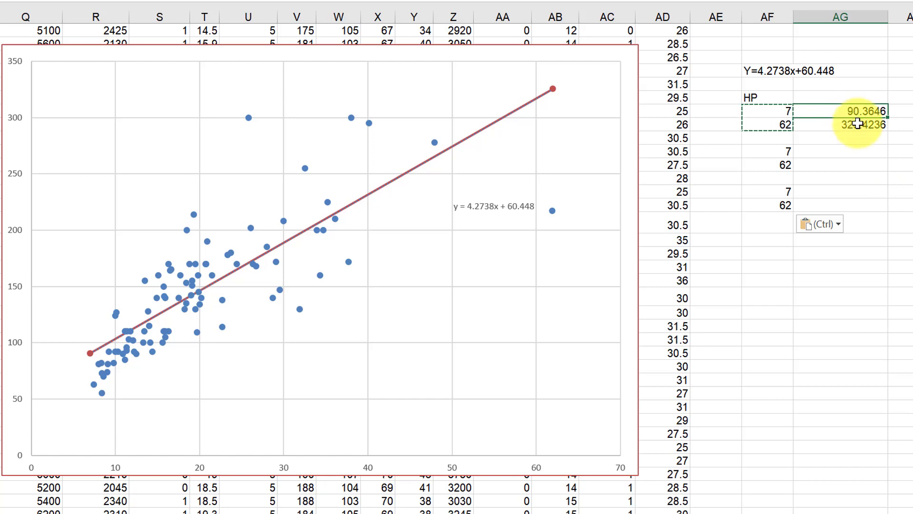
pyautogui.click(842, 150)
pyautogui.write('=')
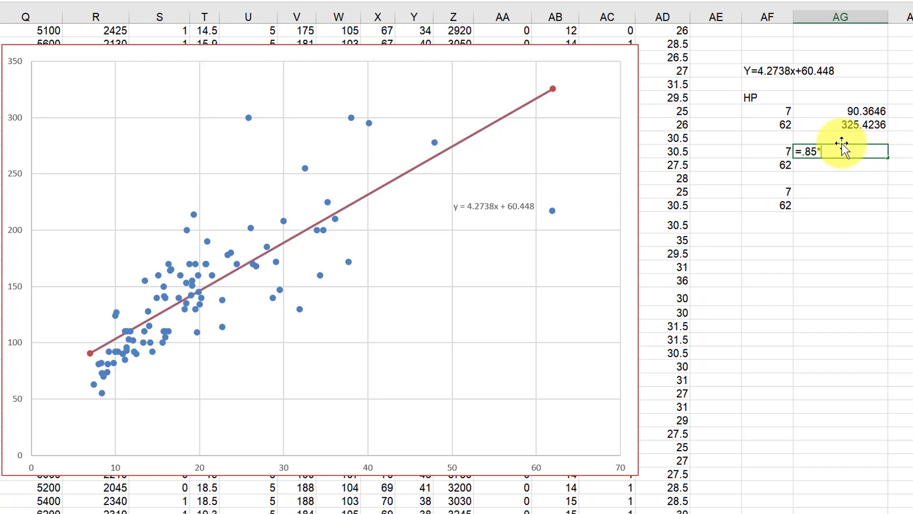
pyautogui.write('.85*')
pyautogui.click(864, 109)
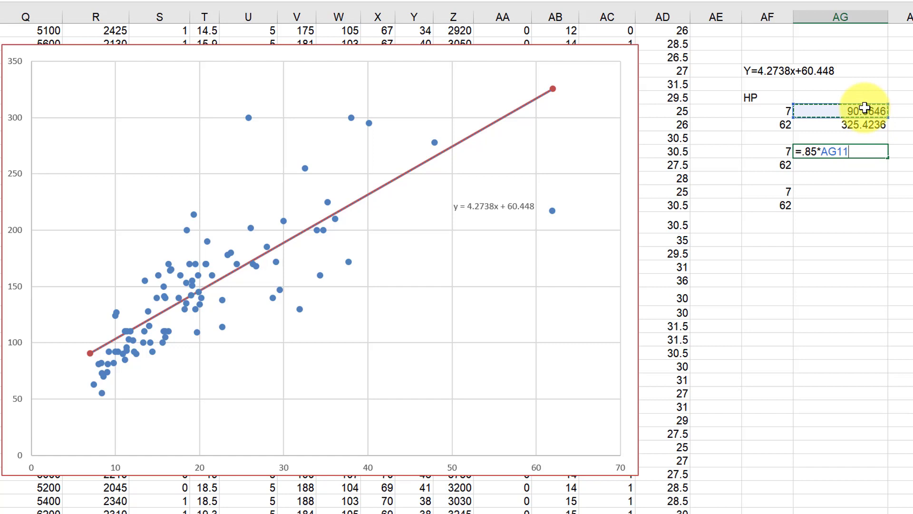
pyautogui.press('Return')
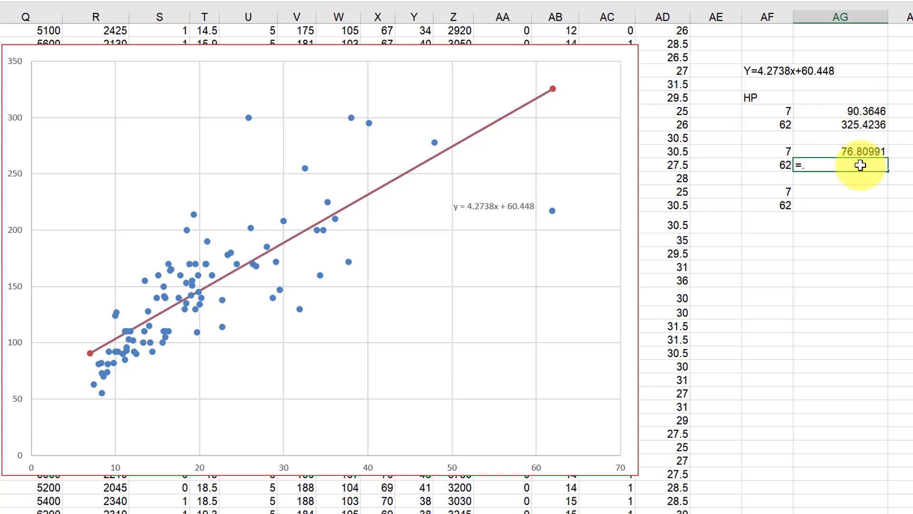
pyautogui.write('=.85*')
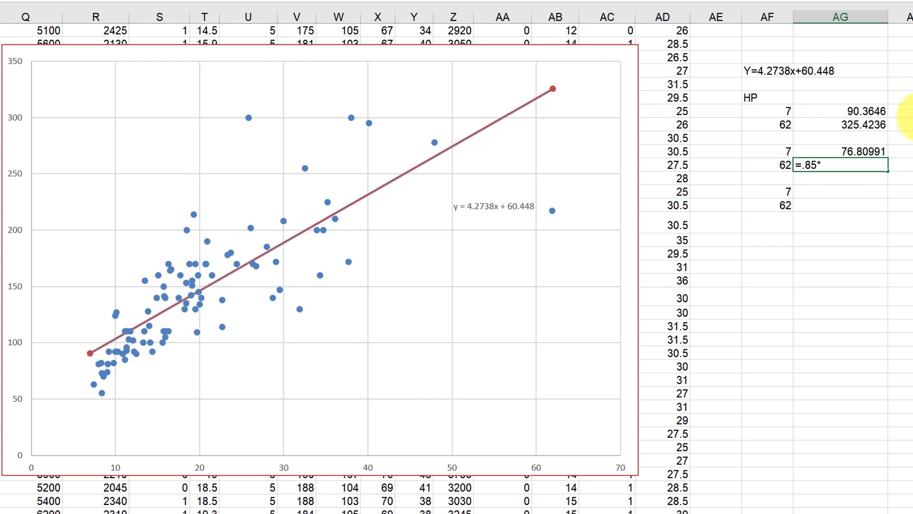
pyautogui.click(863, 124)
pyautogui.press('Return')
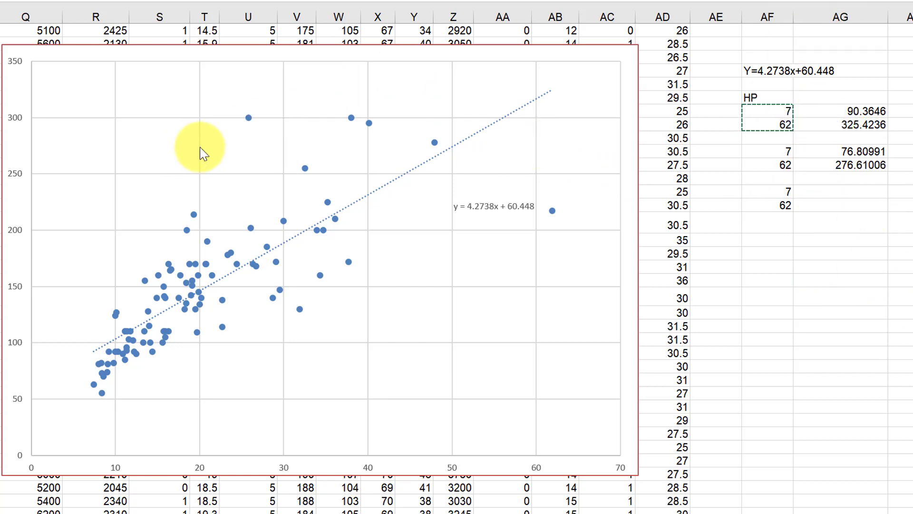
# Step: Add a Lower series with x values 7, 62 and y values 76.80991, 276.61006
pyautogui.rightClick(243, 150)
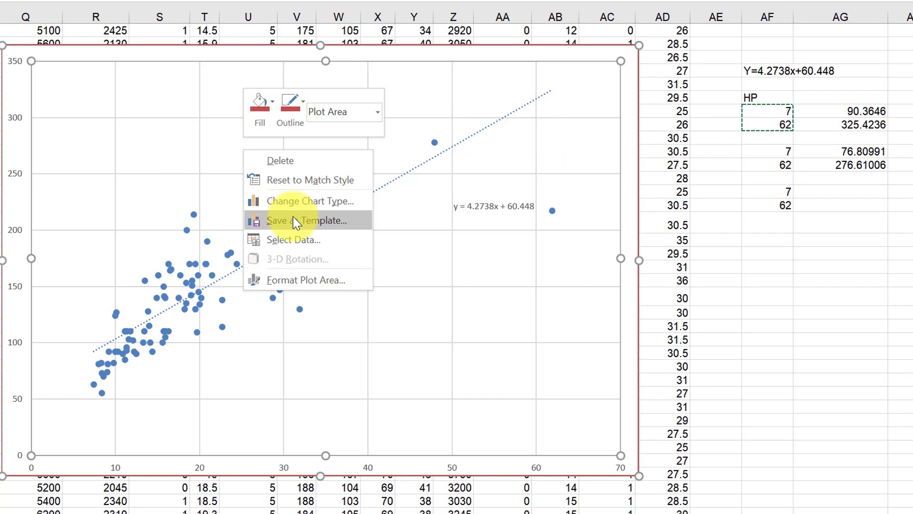
pyautogui.click(306, 240)
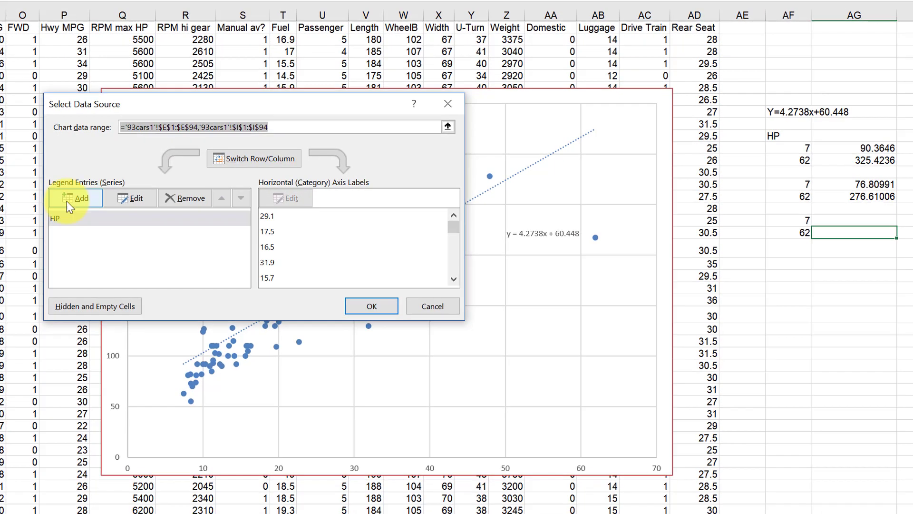
pyautogui.click(66, 203)
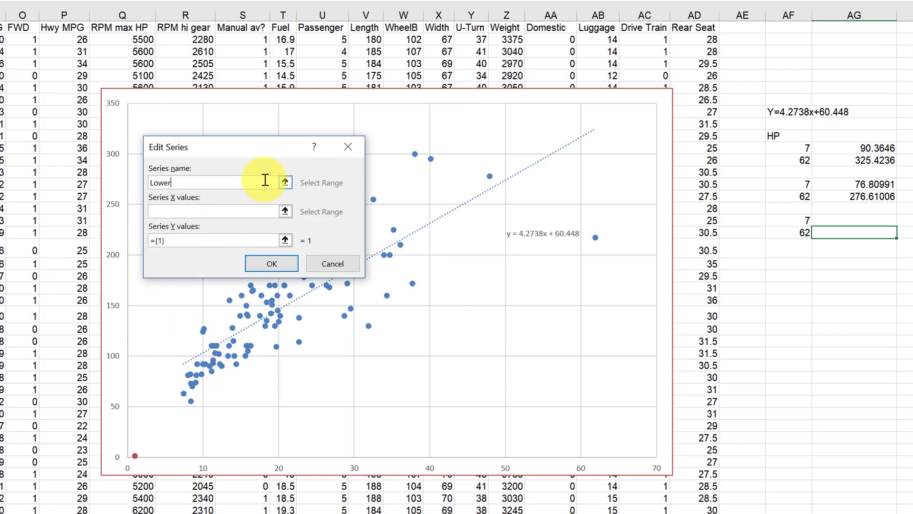
pyautogui.click(285, 212)
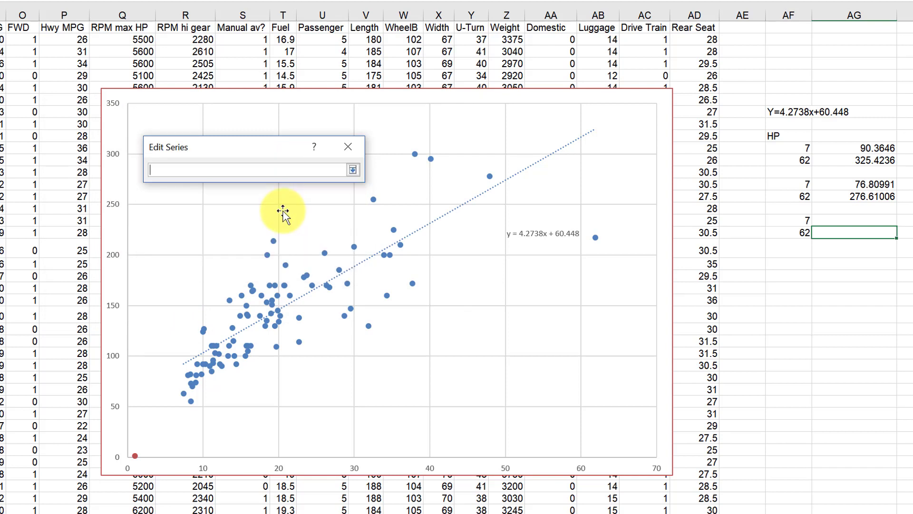
pyautogui.click(353, 171)
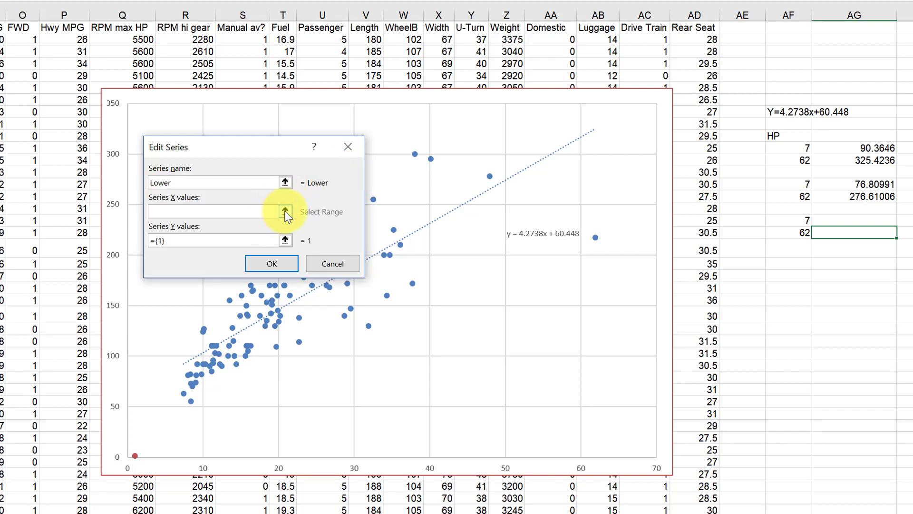
pyautogui.moveTo(790, 185); pyautogui.dragTo(792, 201)
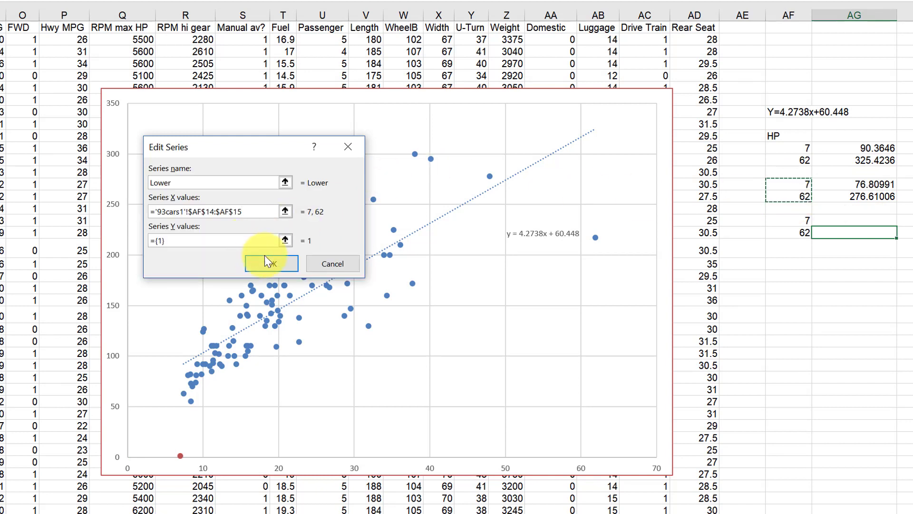
pyautogui.click(286, 240)
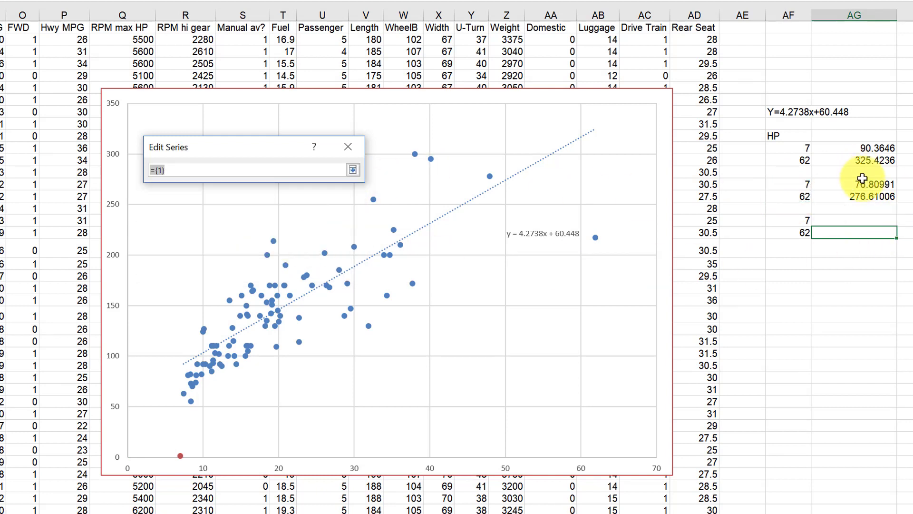
pyautogui.moveTo(865, 184); pyautogui.dragTo(866, 195)
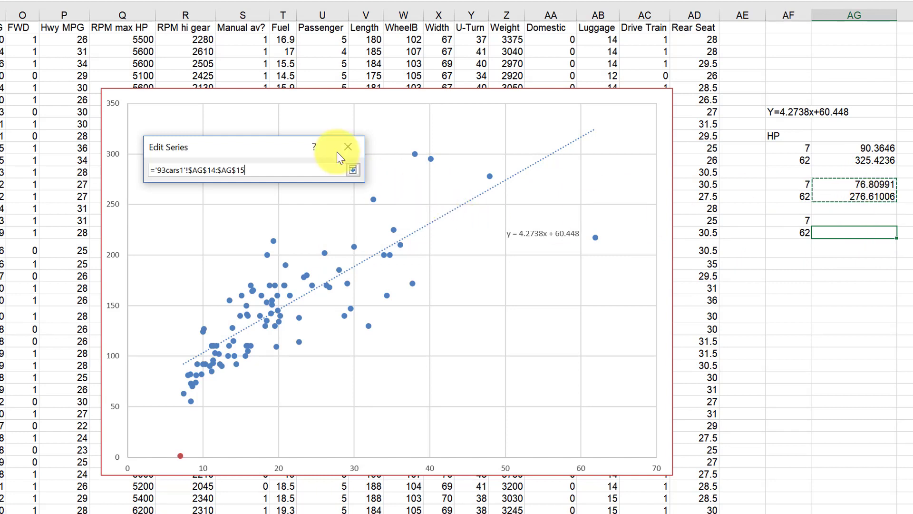
pyautogui.click(353, 170)
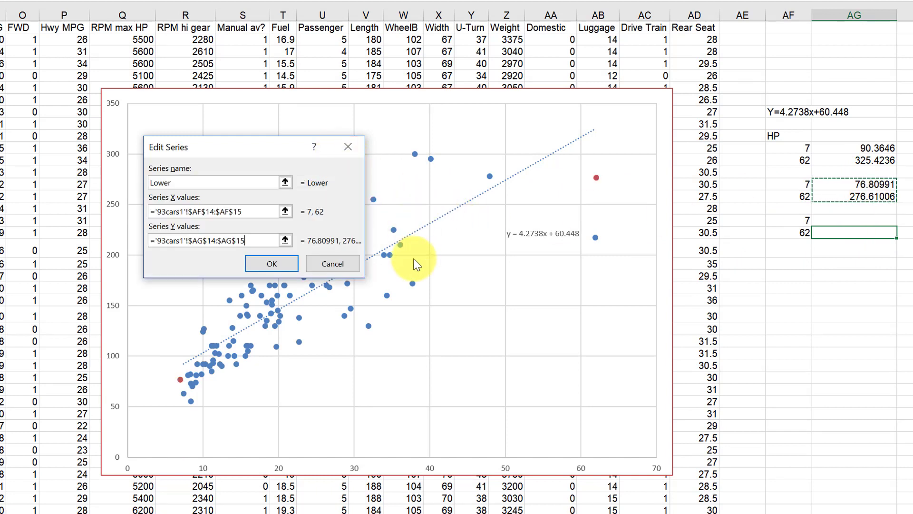
pyautogui.click(266, 268)
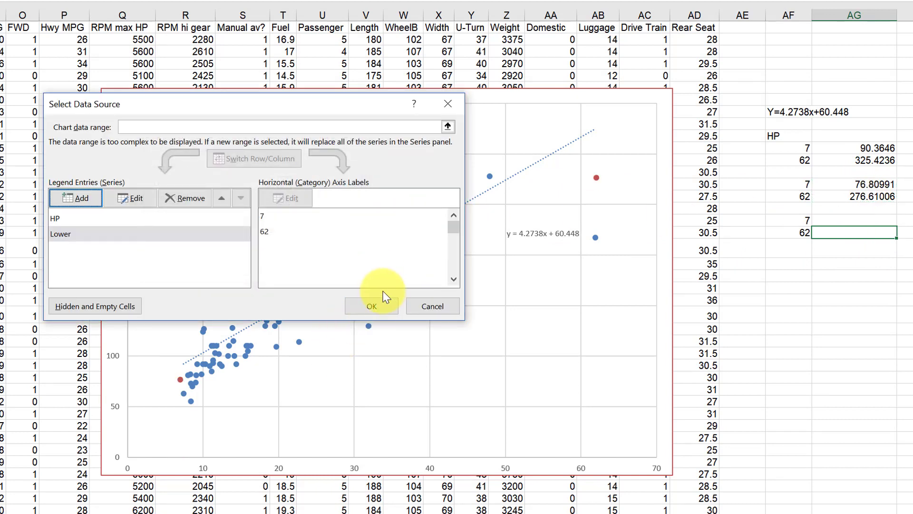
pyautogui.click(385, 301)
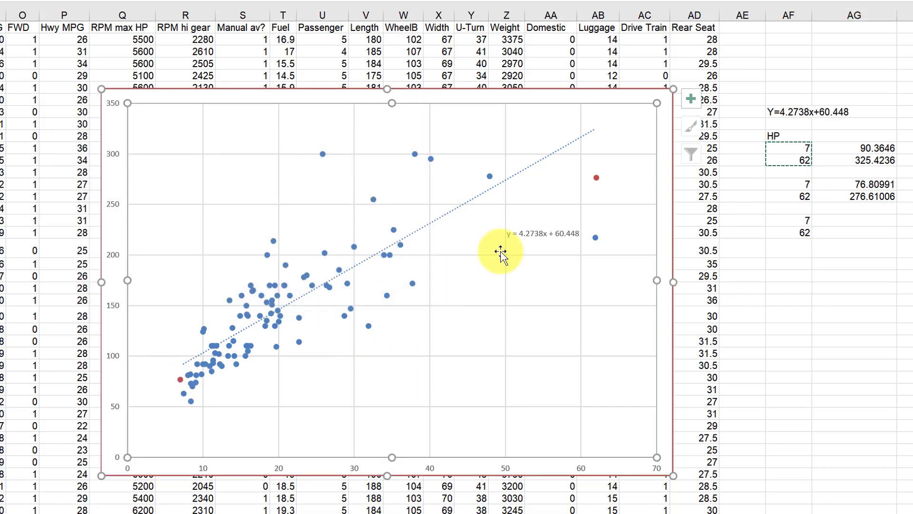
# Step: Add a dotted linear trendline through the red Lower points, below the original trendline
pyautogui.rightClick(597, 177)
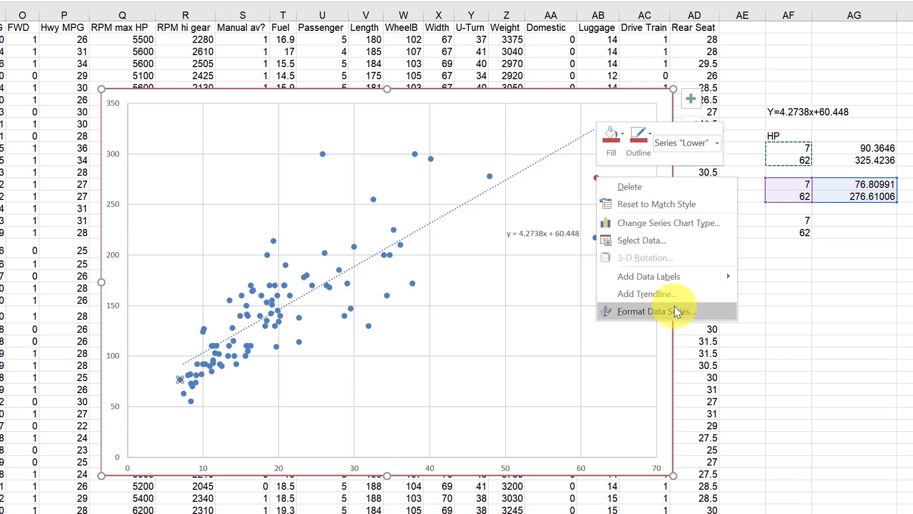
pyautogui.click(665, 294)
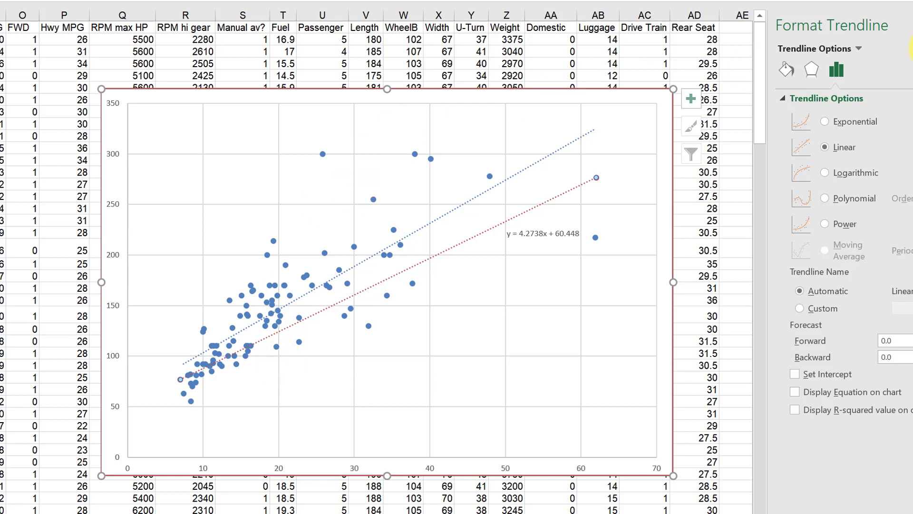
pyautogui.click(906, 24)
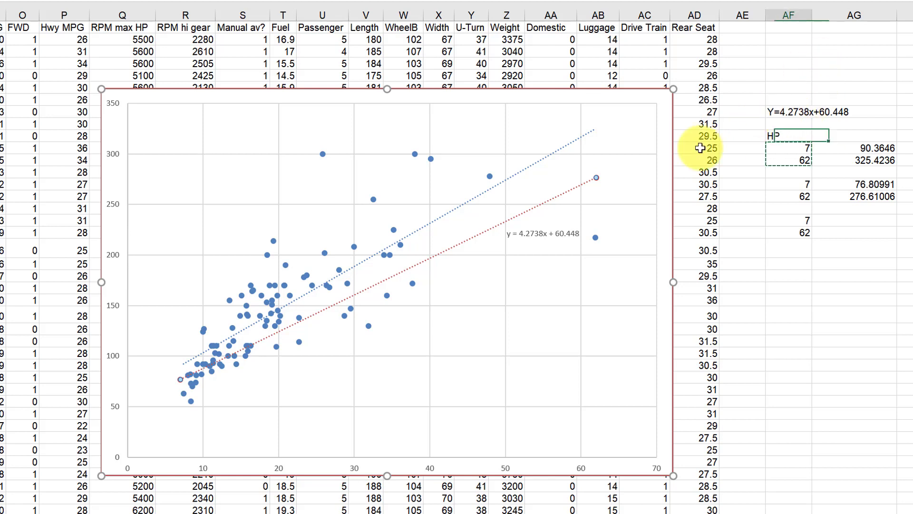
# Step: Increase the font size of the Y=4.2738x+60.448 equation cell in column AF
pyautogui.click(787, 113)
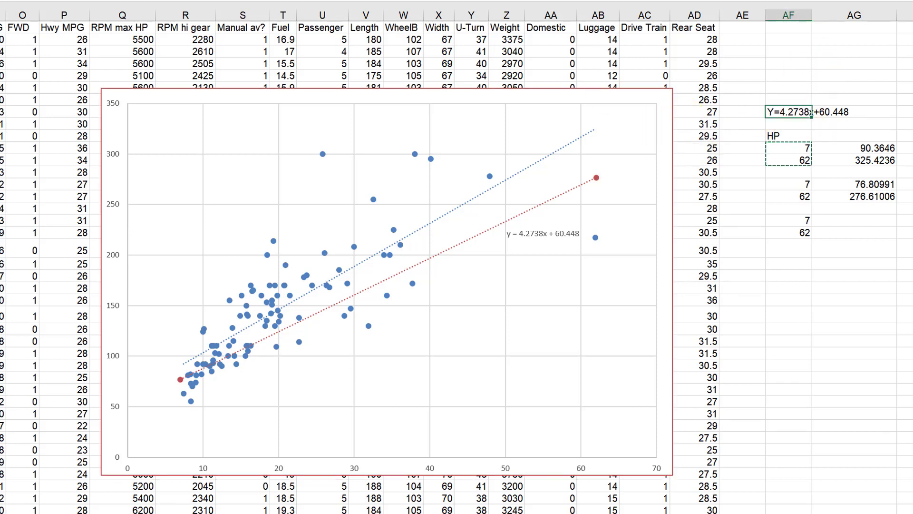
pyautogui.hotkey('ctrl', 'shift', '.')
pyautogui.hotkey('ctrl', 'shift', '.')
pyautogui.click(787, 76)
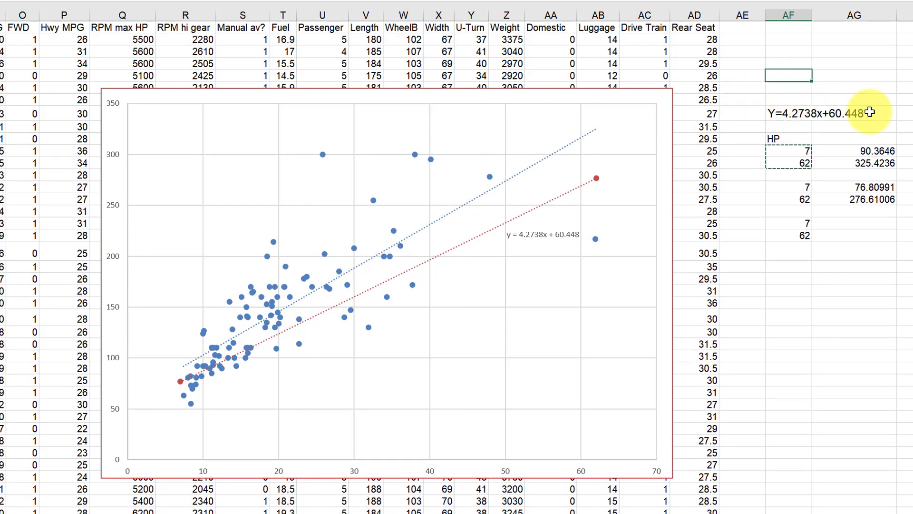
pyautogui.click(878, 114)
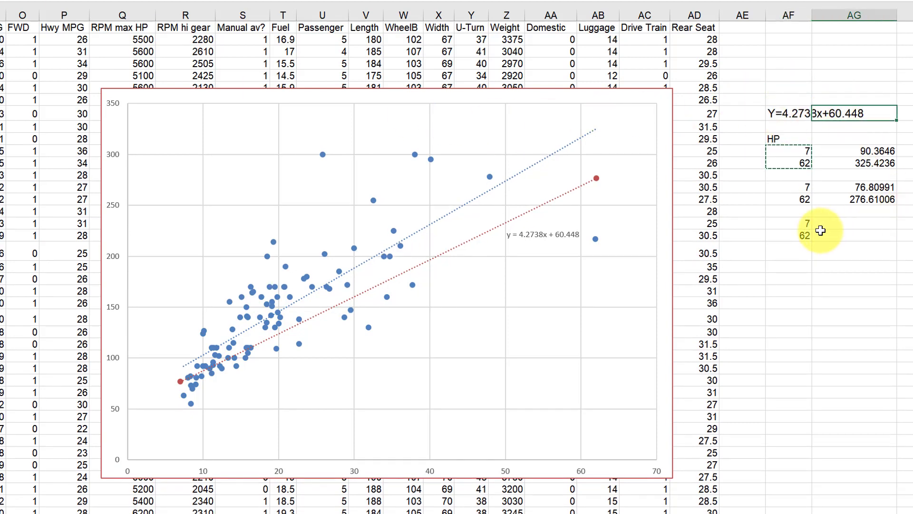
pyautogui.click(780, 77)
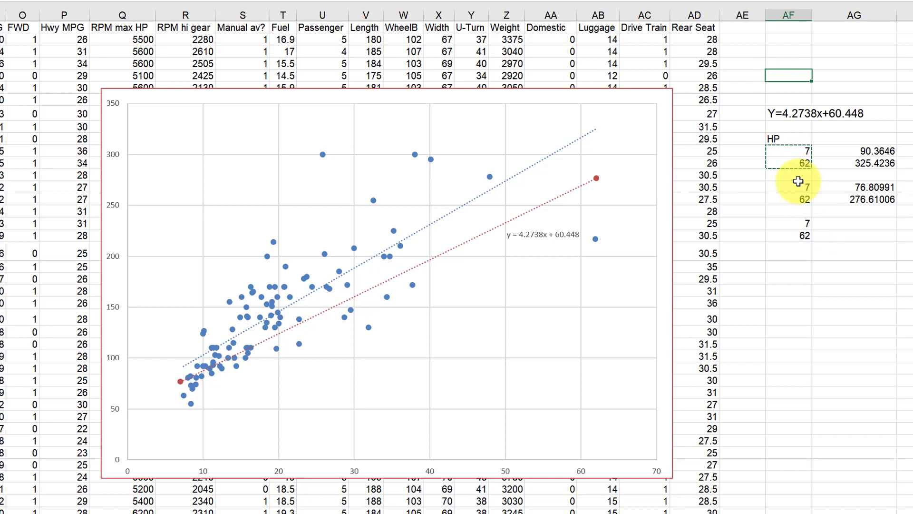
pyautogui.moveTo(775, 110); pyautogui.dragTo(840, 113)
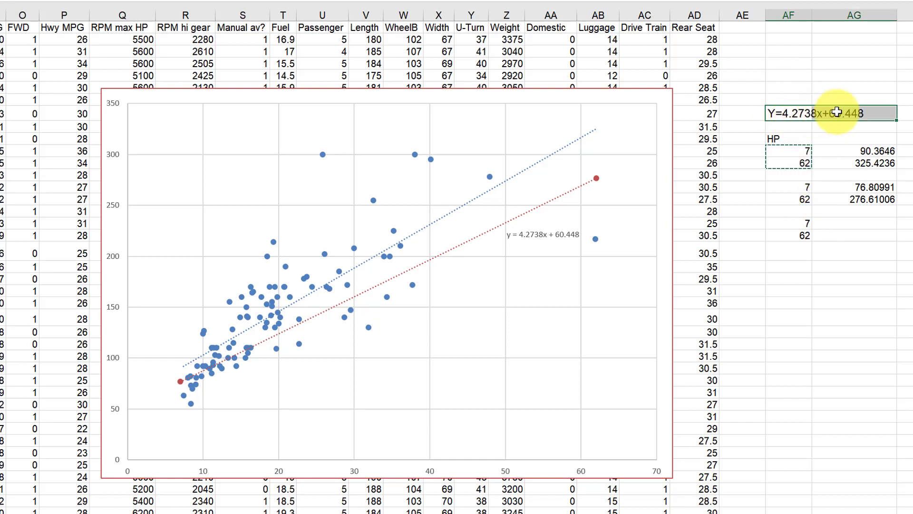
pyautogui.click(814, 75)
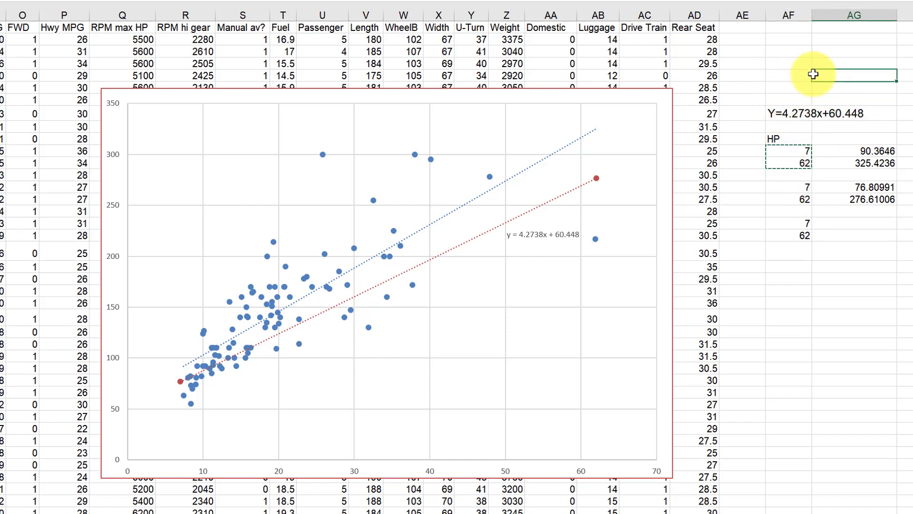
pyautogui.click(789, 114)
pyautogui.click(845, 116)
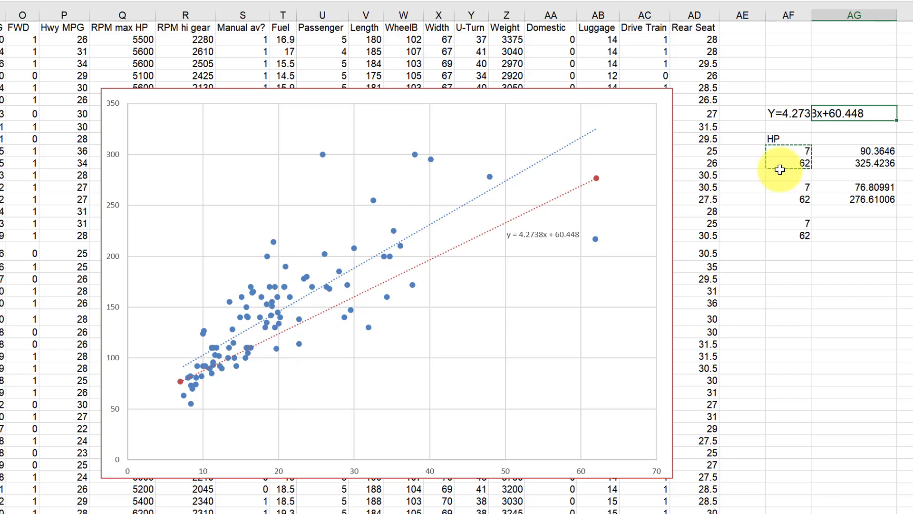
# Step: Remove the Lower series' 85% price values from the sheet
pyautogui.press('Down')
pyautogui.press('Down')
pyautogui.press('Down')
pyautogui.press('Down')
pyautogui.press('Down')
pyautogui.press('Down')
pyautogui.press('Left')
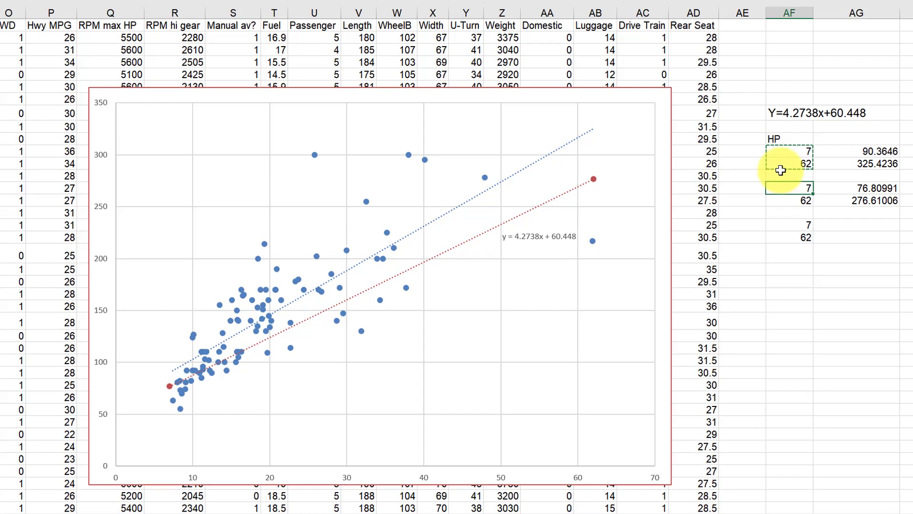
pyautogui.hotkey('ctrl', 'z')
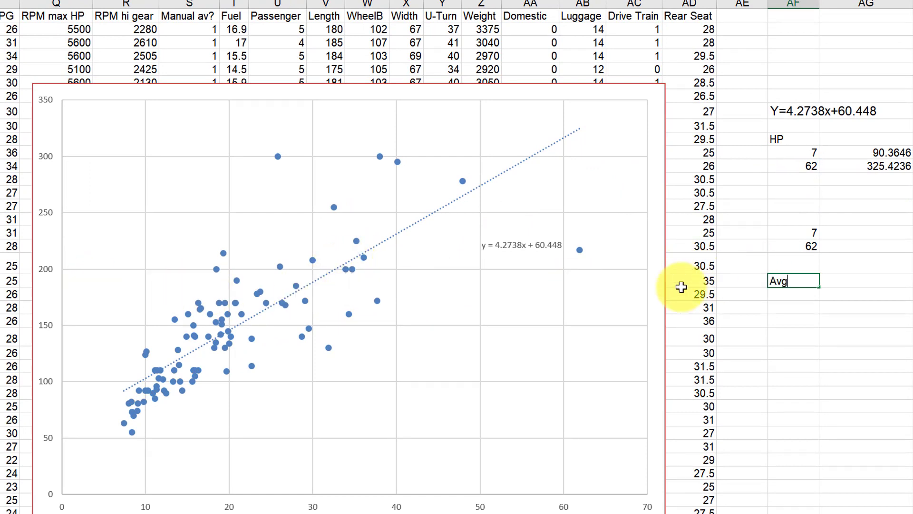
# Step: Add an Avg HP label with =AVERAGE(I:I) (143.827957) and its 15% offset, 21.57419355, below it
pyautogui.press('Return')
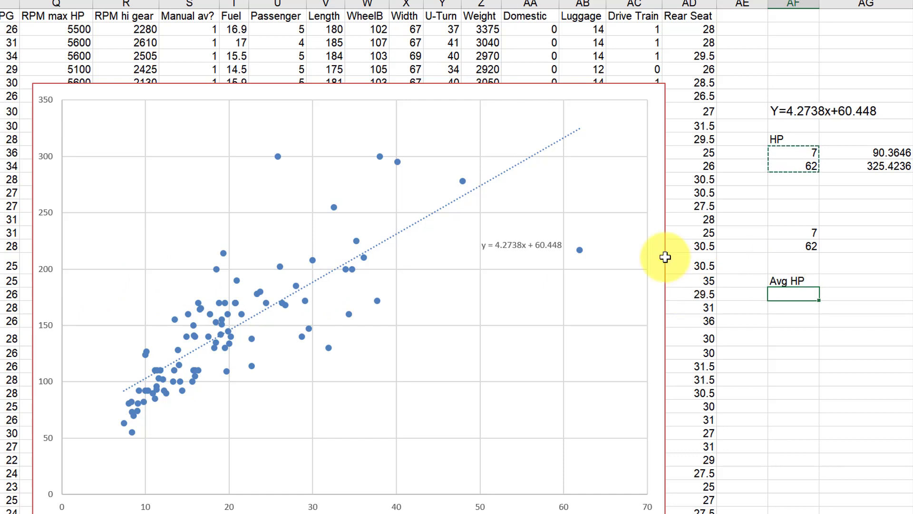
pyautogui.click(849, 281)
pyautogui.write('=av')
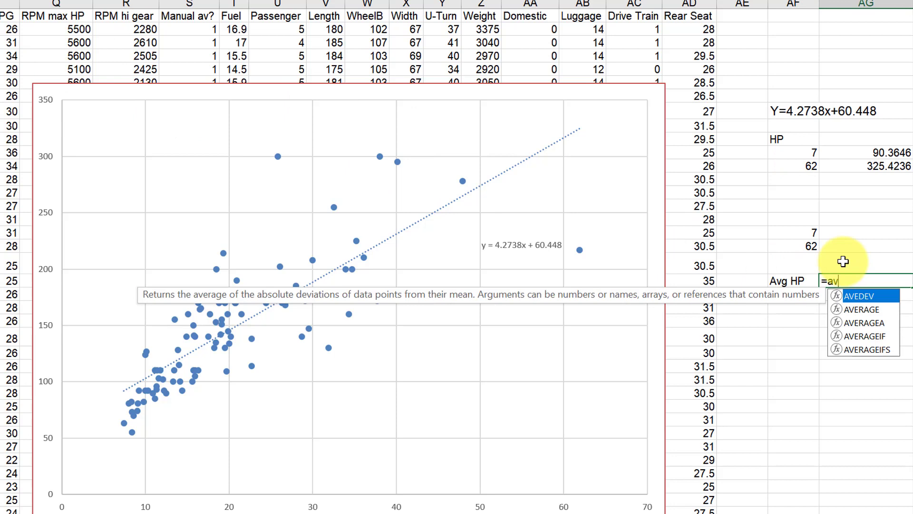
pyautogui.write('erage(')
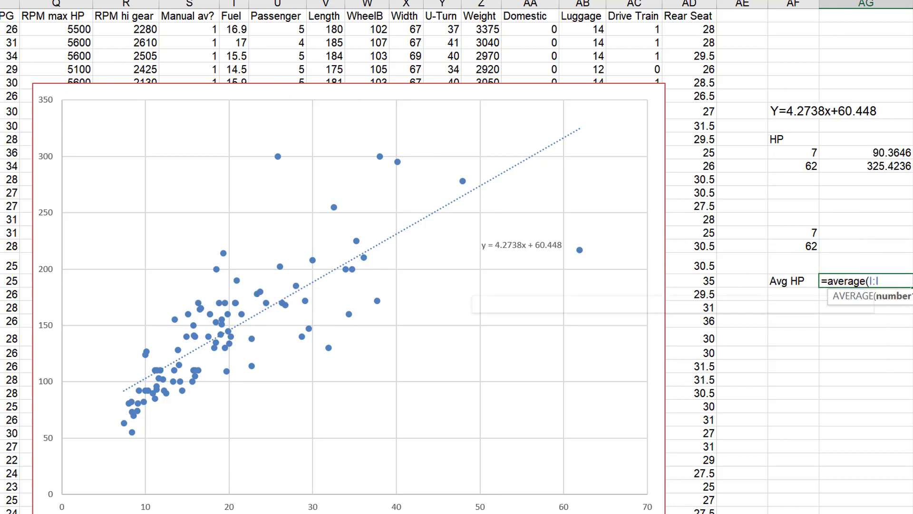
pyautogui.write('i:i)')
pyautogui.press('Return')
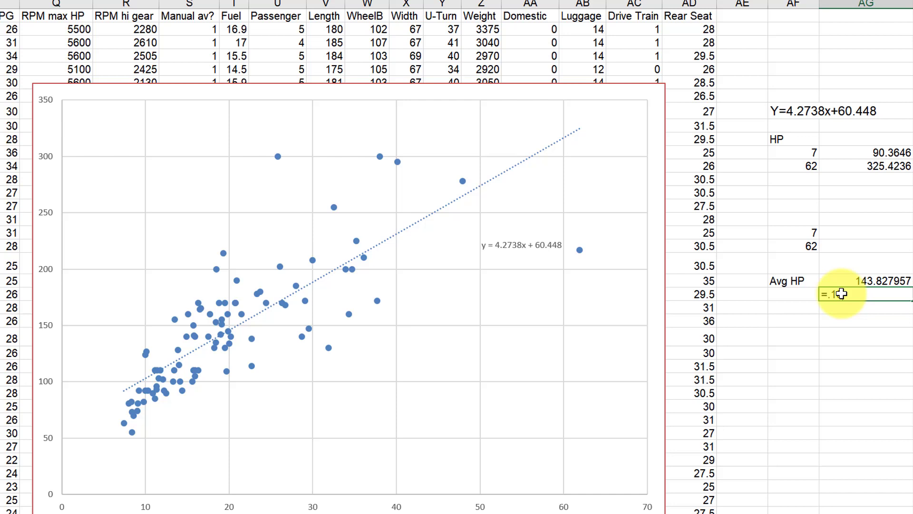
pyautogui.write('5*')
pyautogui.click(887, 281)
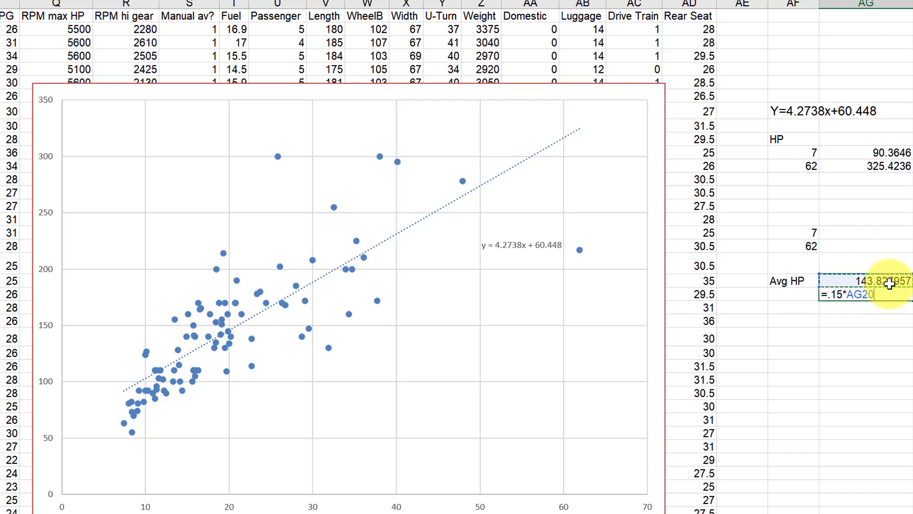
pyautogui.press('Return')
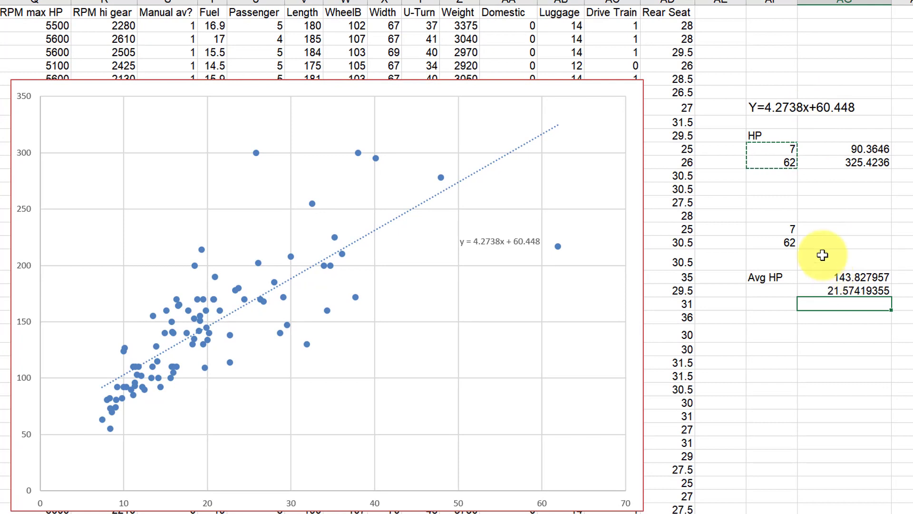
# Step: Copy the HP values 7 and 62 into new rows below the originals
pyautogui.click(773, 189)
pyautogui.hotkey('ctrl', 'v')
pyautogui.click(836, 188)
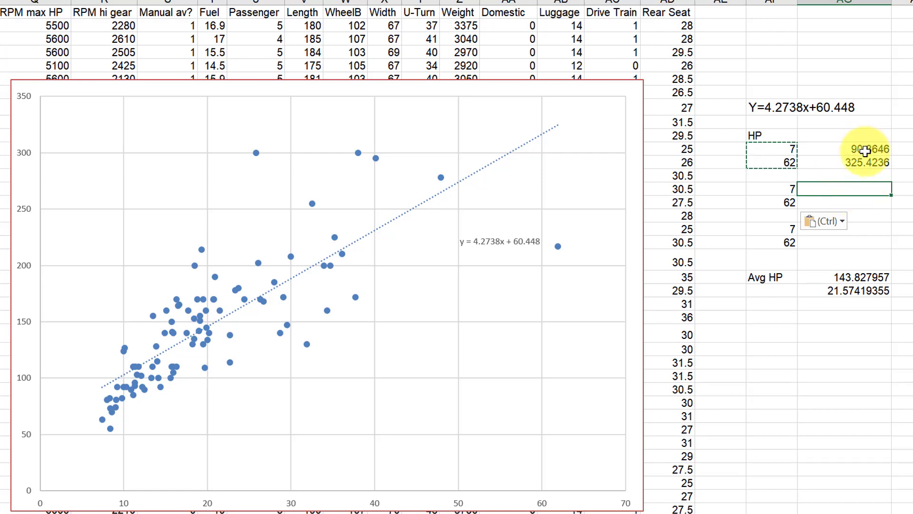
pyautogui.click(864, 150)
pyautogui.click(878, 162)
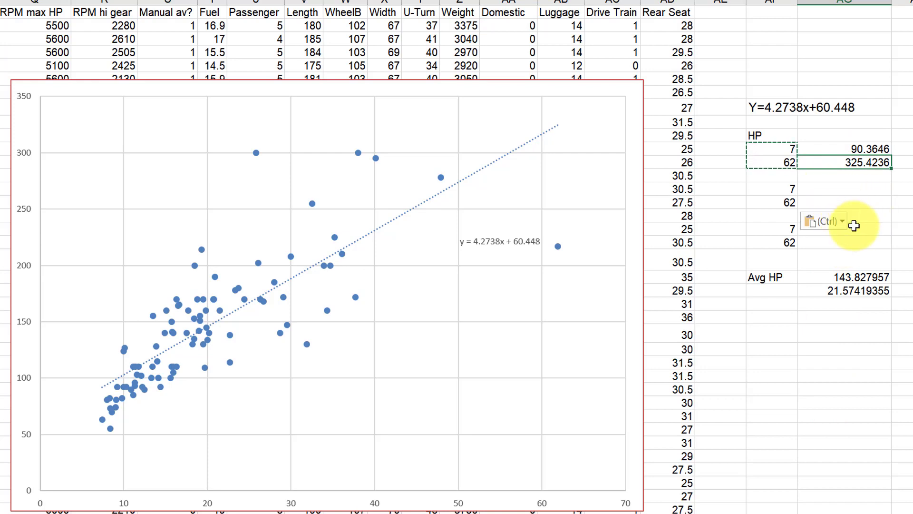
pyautogui.click(843, 293)
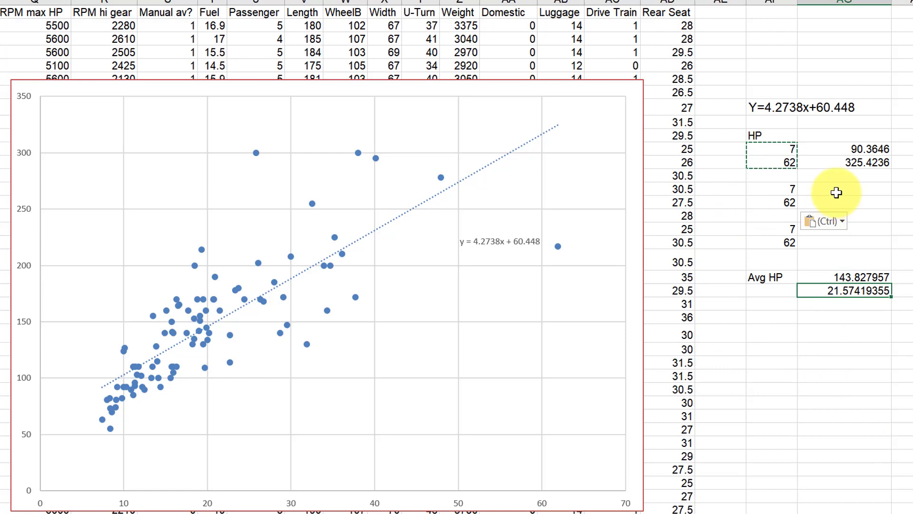
# Step: Beside the new 7, enter =AG11+$AG$21 to get the upper-line price 111.9387935
pyautogui.click(836, 189)
pyautogui.write('=')
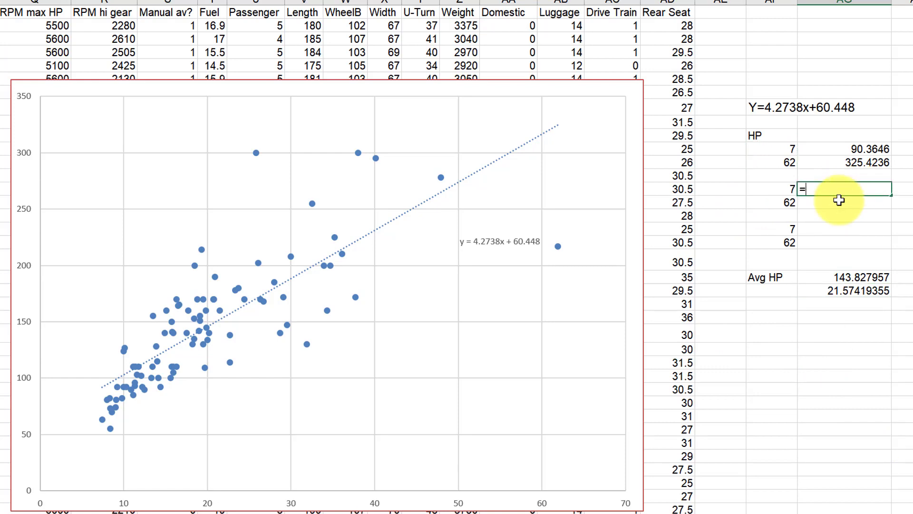
pyautogui.click(857, 149)
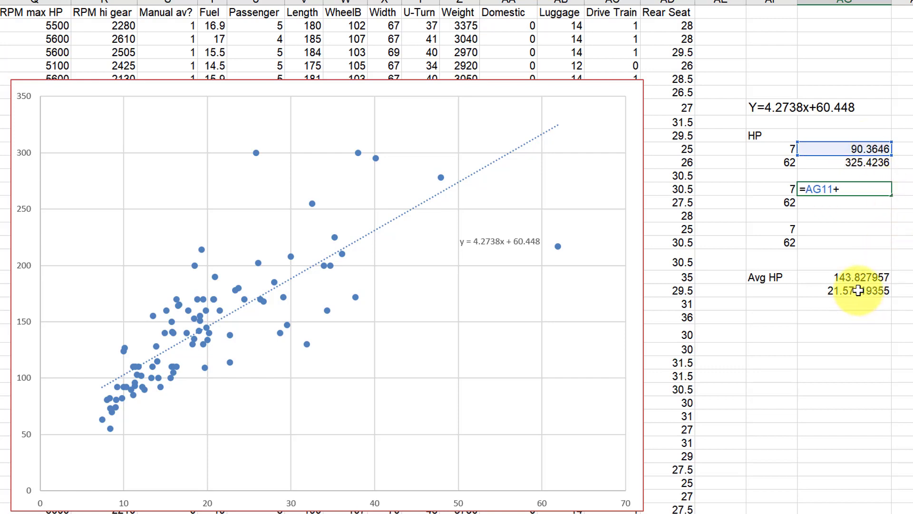
pyautogui.write('+')
pyautogui.click(858, 291)
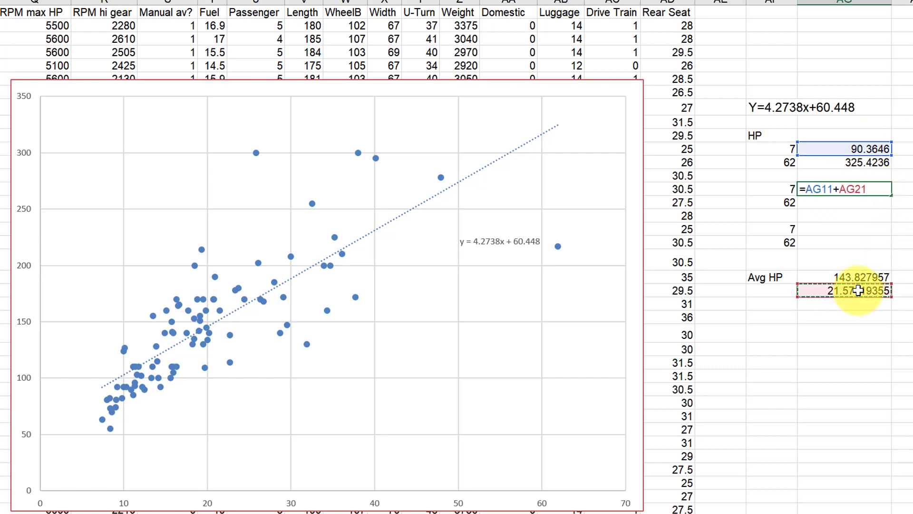
pyautogui.press('F4')
pyautogui.press('Return')
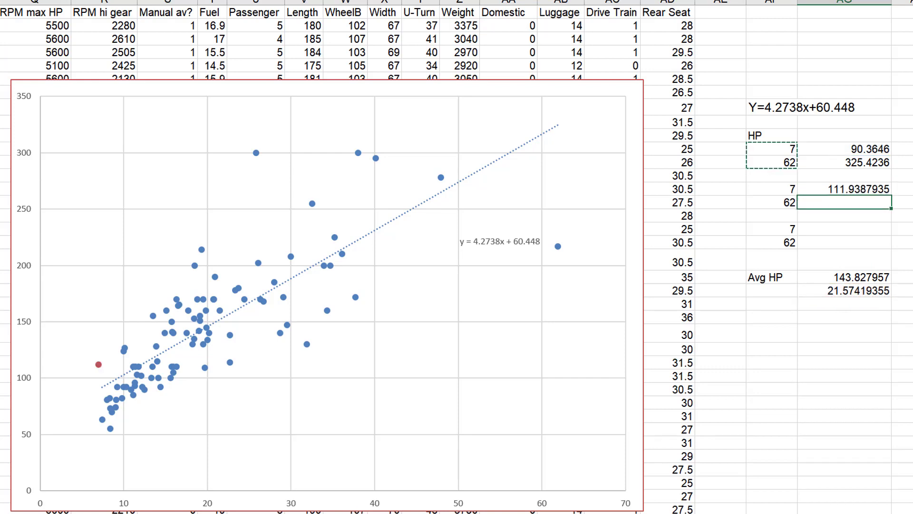
# Step: Fill the upper formula down (346.9977935), then enter =AG11-$AG$21 and fill down for 68.79 and 303.85
pyautogui.click(884, 191)
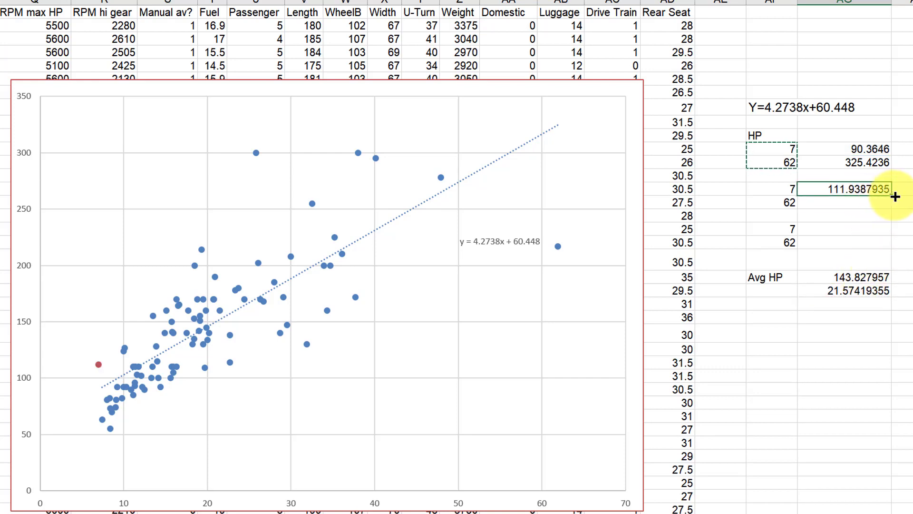
pyautogui.moveTo(888, 195); pyautogui.dragTo(890, 208)
pyautogui.doubleClick(866, 230)
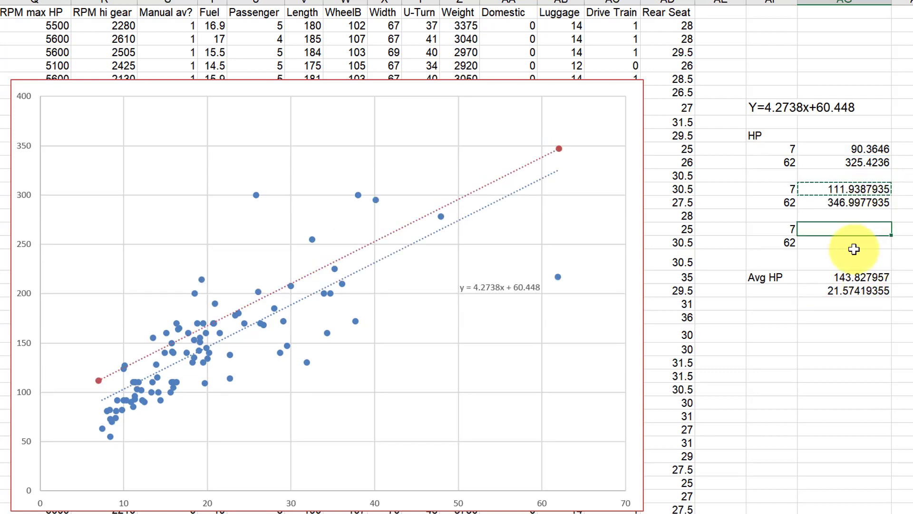
pyautogui.write('=')
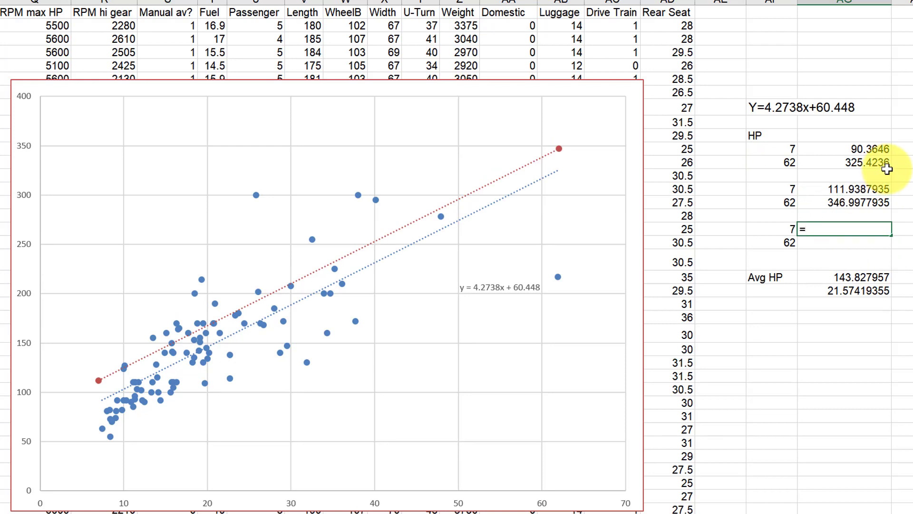
pyautogui.click(858, 149)
pyautogui.write('-')
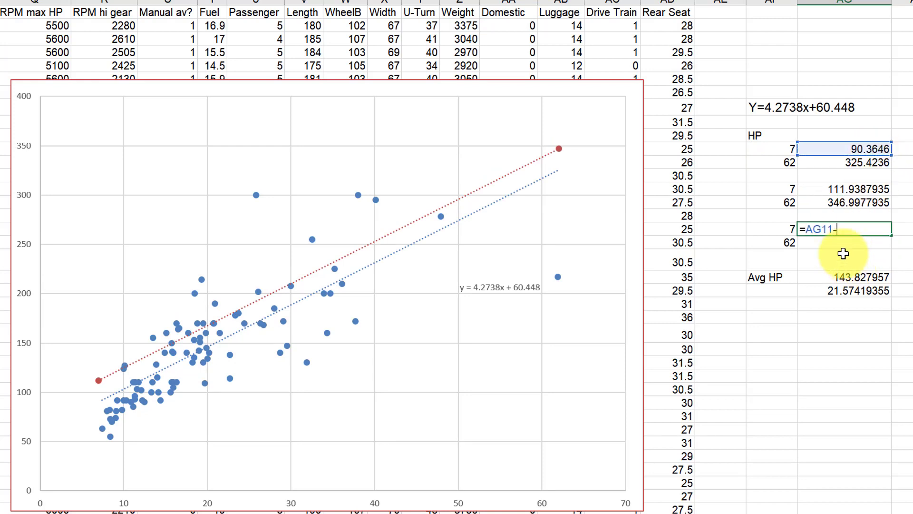
pyautogui.click(849, 292)
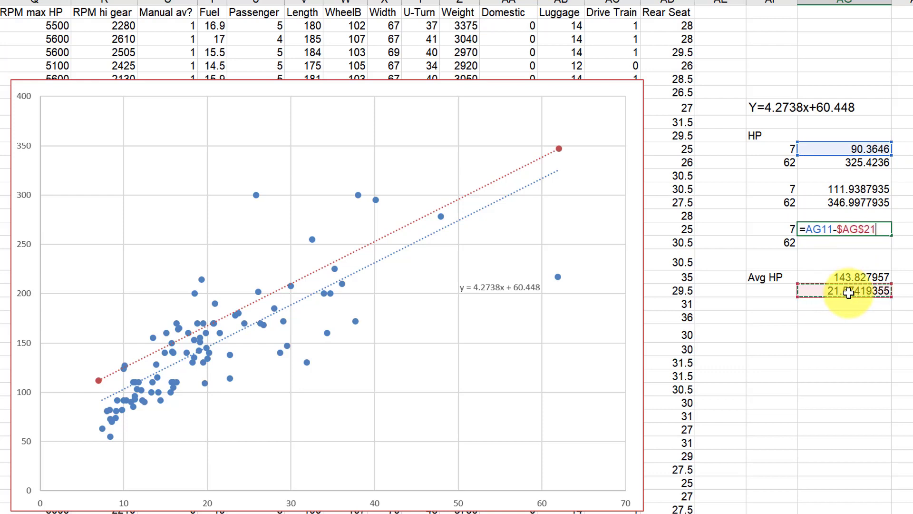
pyautogui.press('Return')
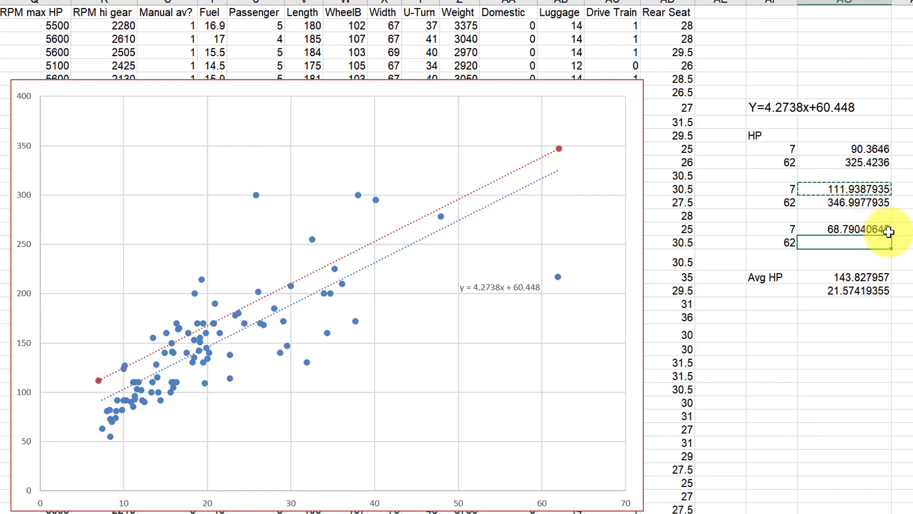
pyautogui.click(884, 229)
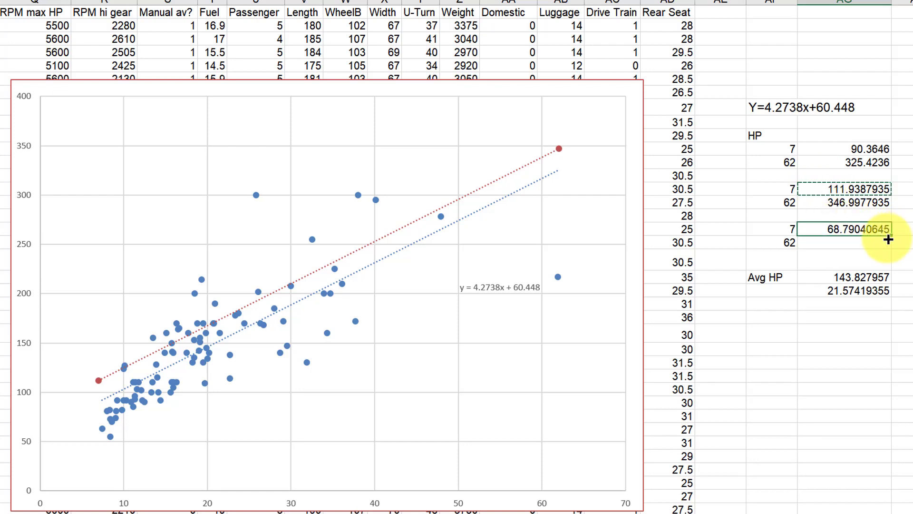
pyautogui.moveTo(894, 242); pyautogui.dragTo(893, 256)
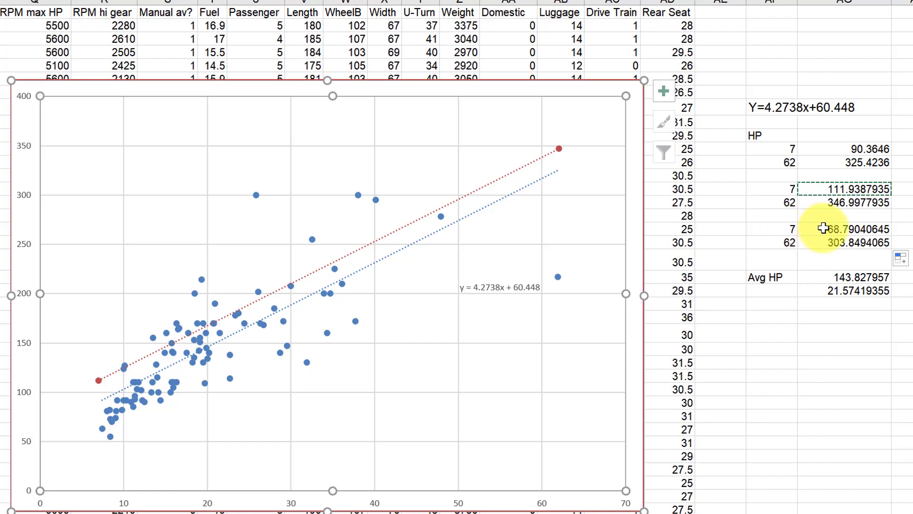
# Step: Add chart series 'two' with X values AF17:AF18 and Y values AG17:AG18
pyautogui.rightClick(330, 159)
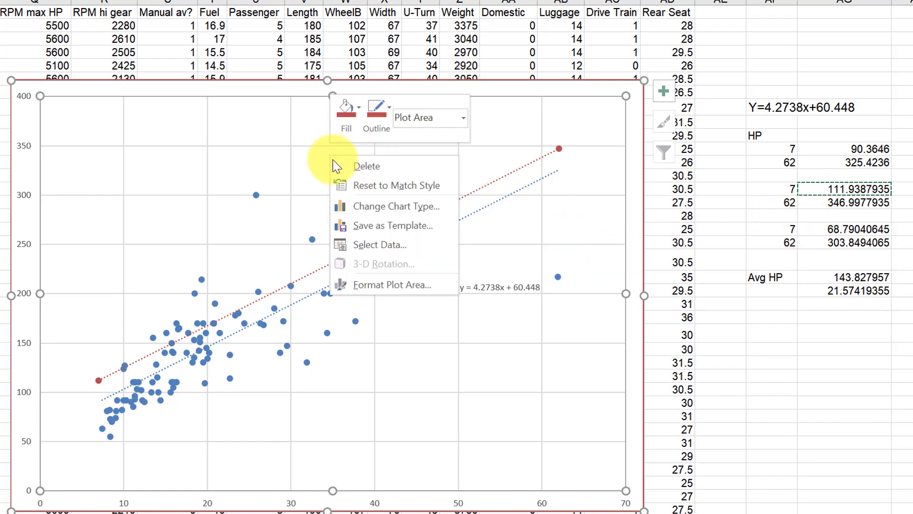
pyautogui.click(390, 238)
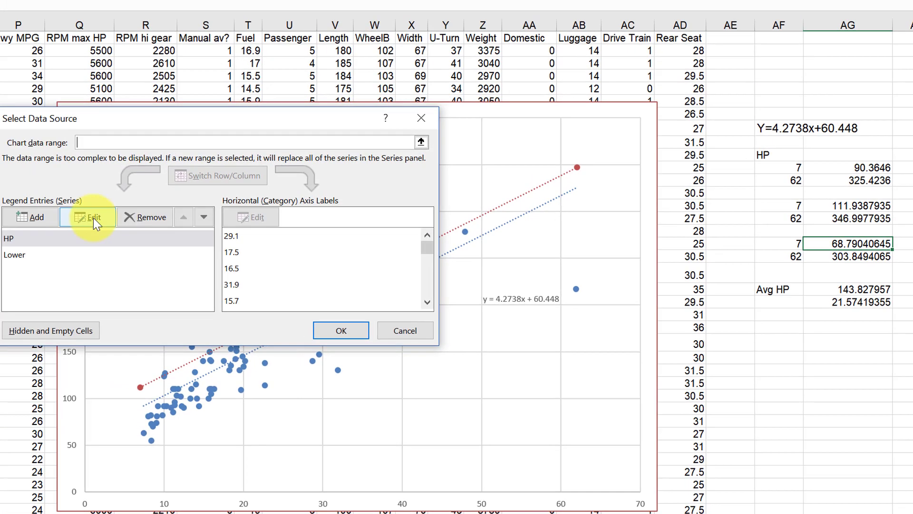
pyautogui.click(53, 217)
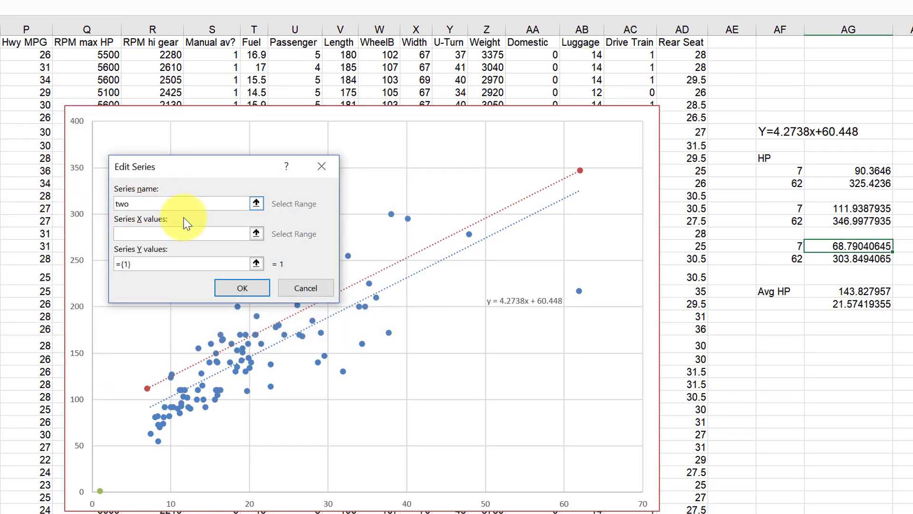
pyautogui.click(257, 233)
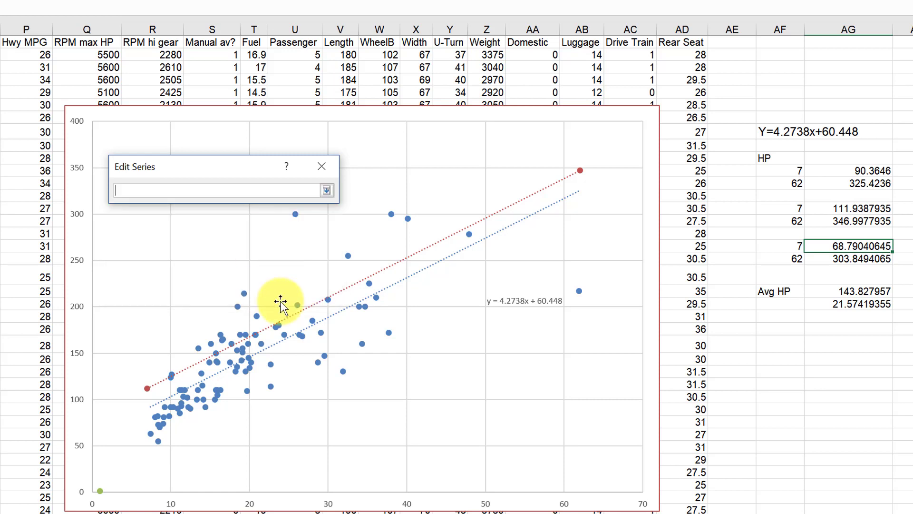
pyautogui.click(792, 247)
pyautogui.moveTo(792, 250); pyautogui.dragTo(793, 259)
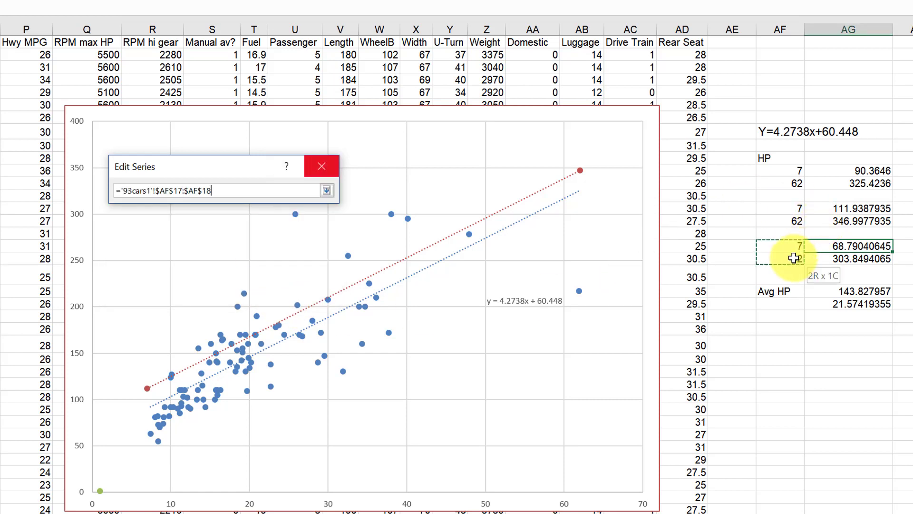
pyautogui.click(327, 191)
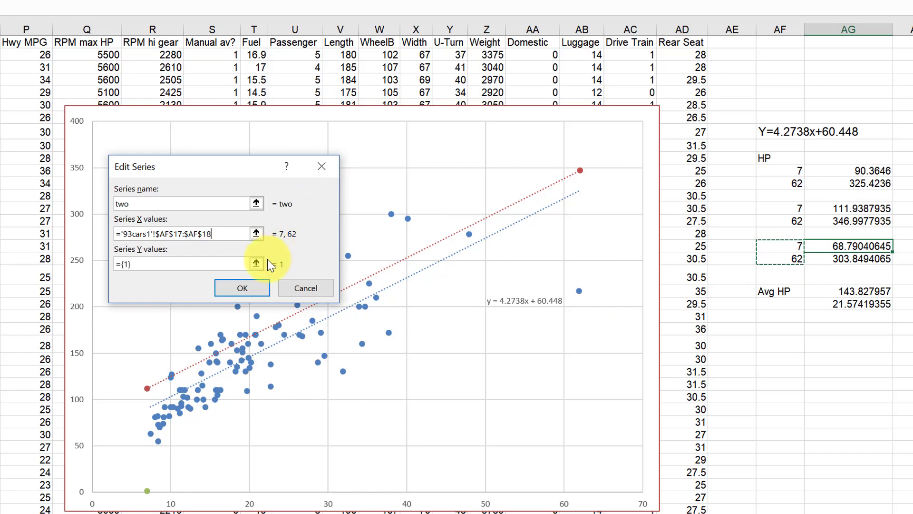
pyautogui.click(257, 259)
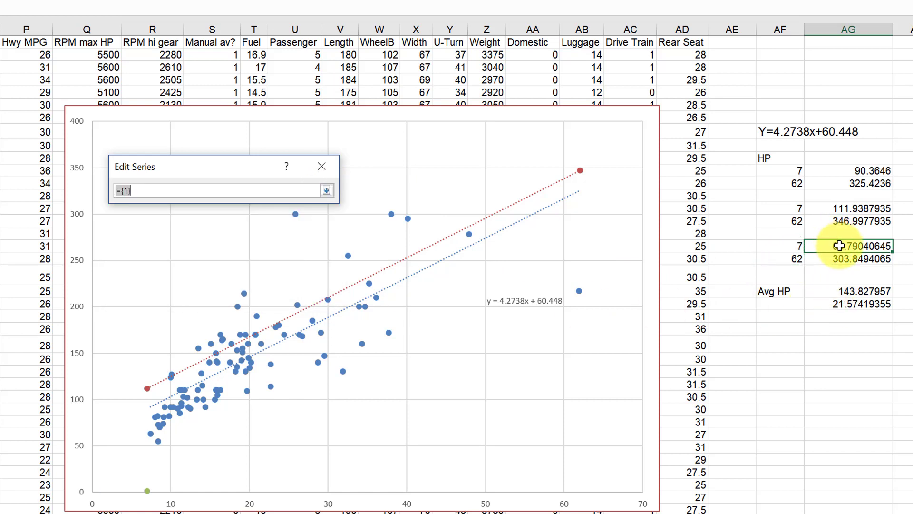
pyautogui.moveTo(848, 246); pyautogui.dragTo(850, 259)
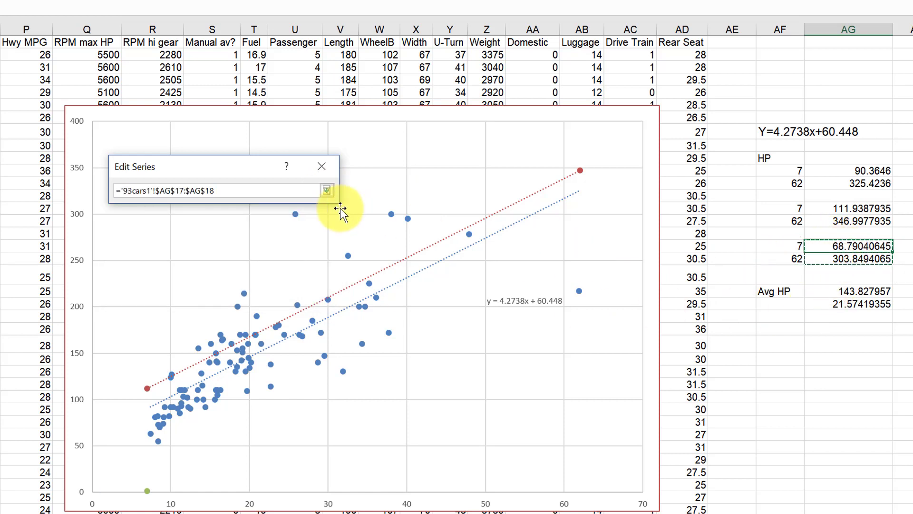
pyautogui.click(327, 190)
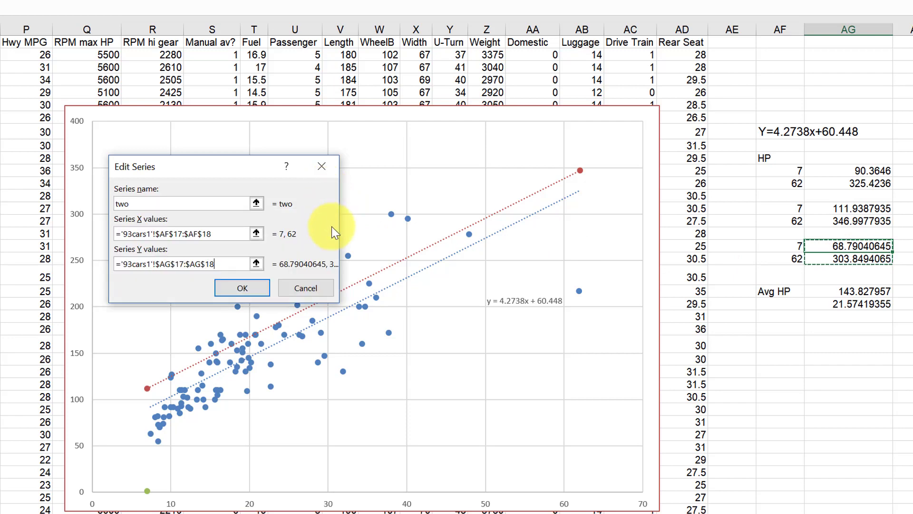
pyautogui.click(244, 289)
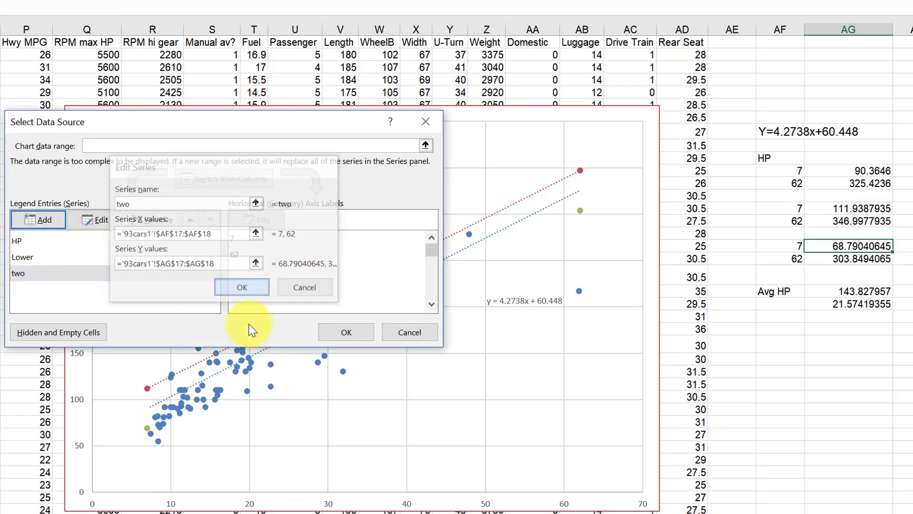
pyautogui.click(338, 335)
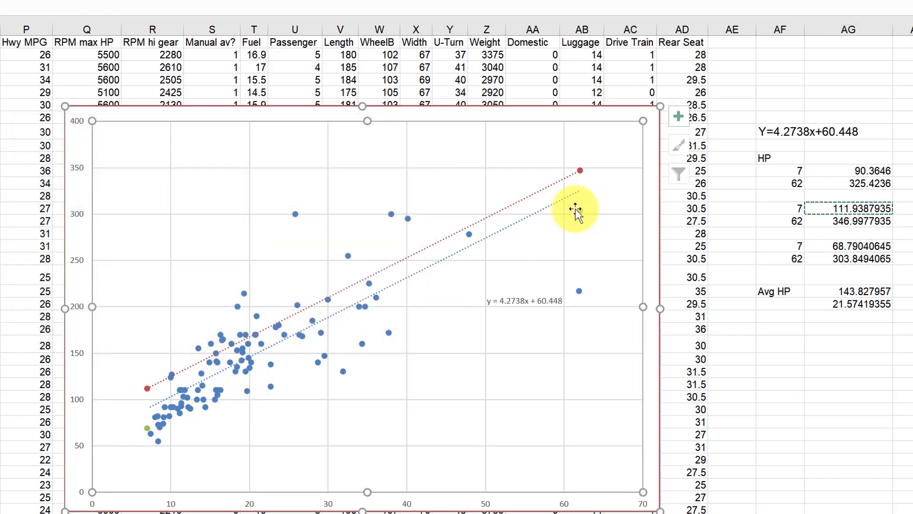
# Step: Give series two a solid light green line with the Round Dot dash type
pyautogui.rightClick(580, 212)
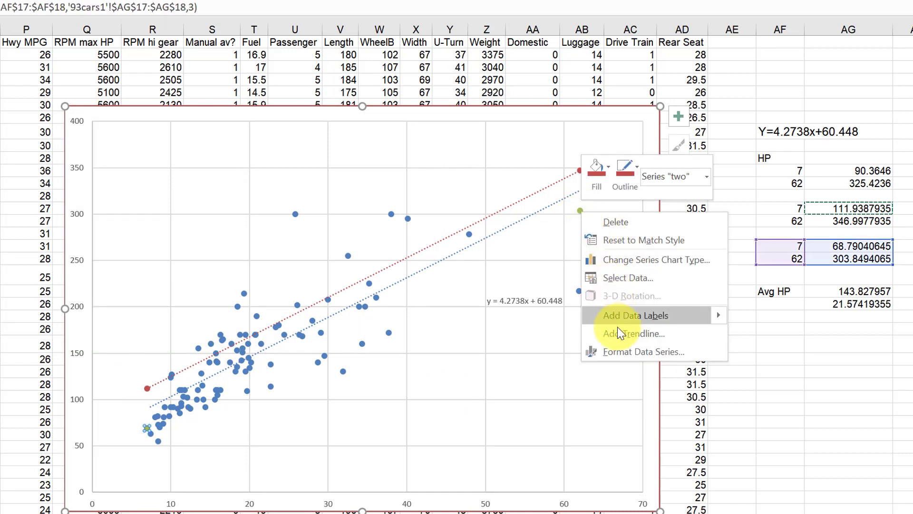
pyautogui.click(625, 350)
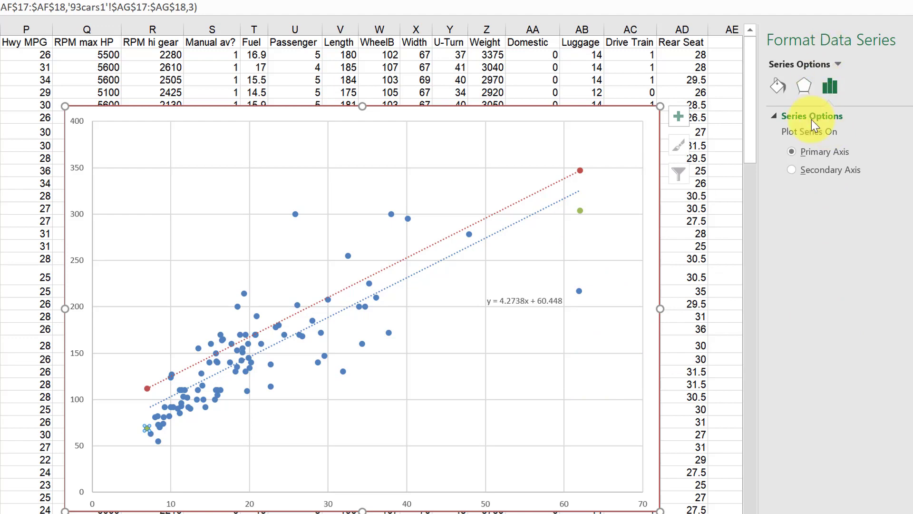
pyautogui.click(782, 89)
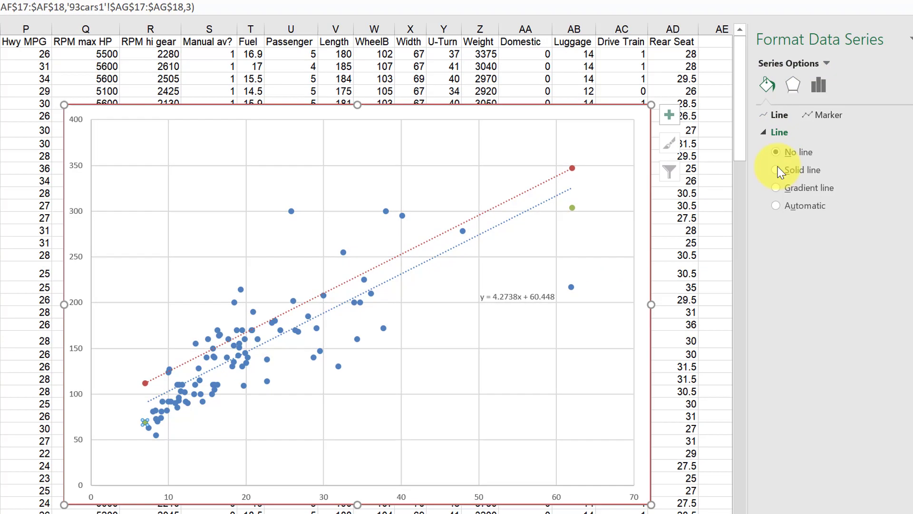
pyautogui.click(787, 172)
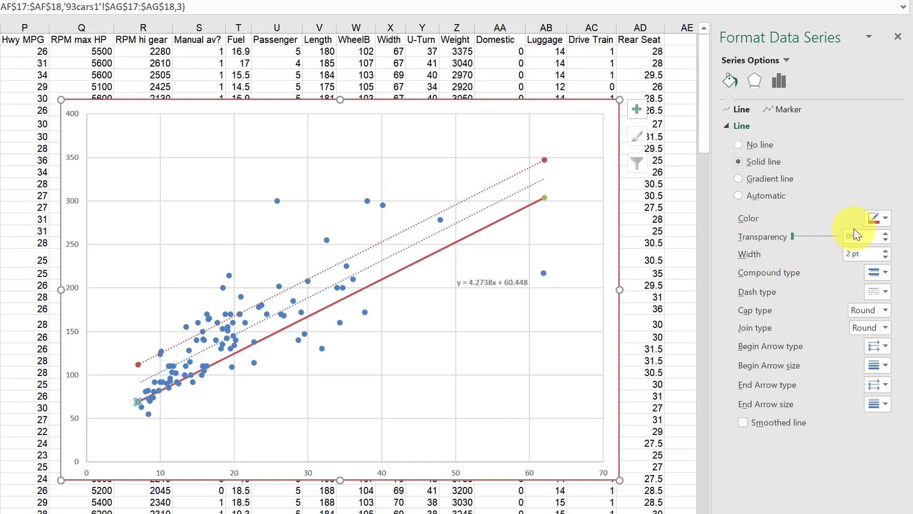
pyautogui.click(877, 220)
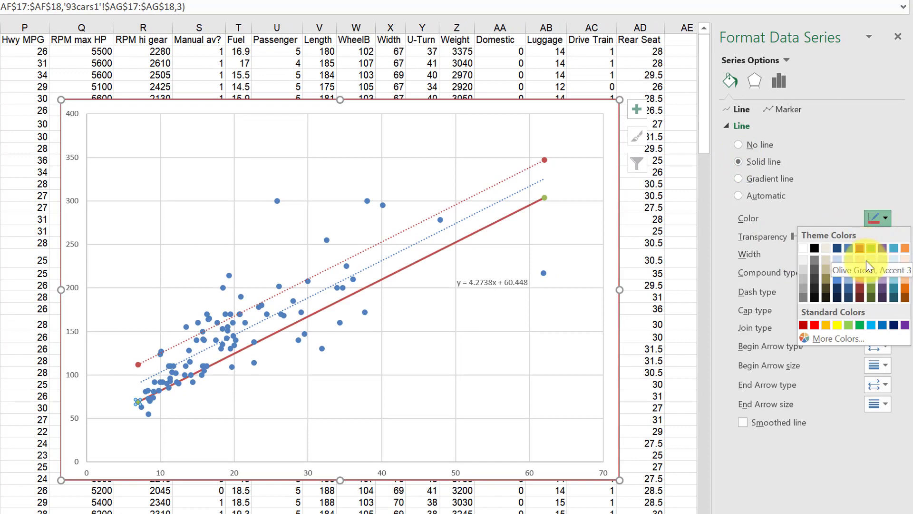
pyautogui.click(848, 325)
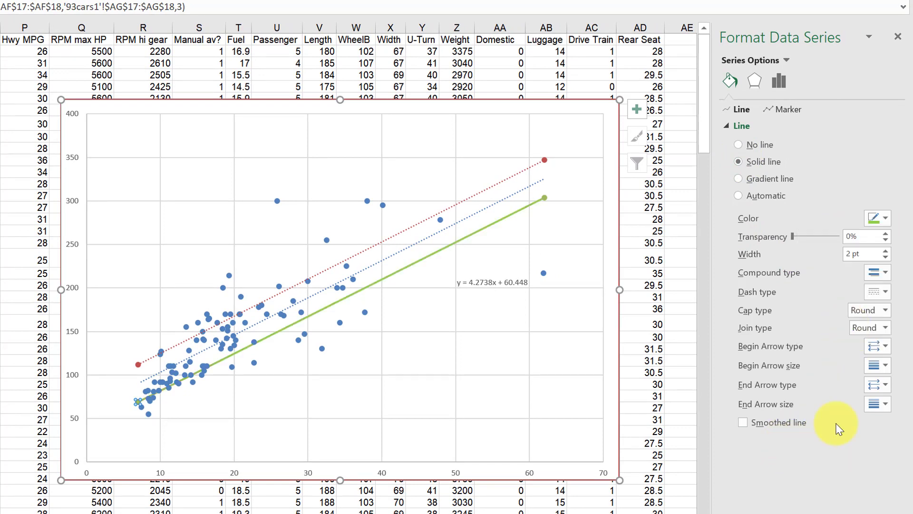
pyautogui.click(879, 292)
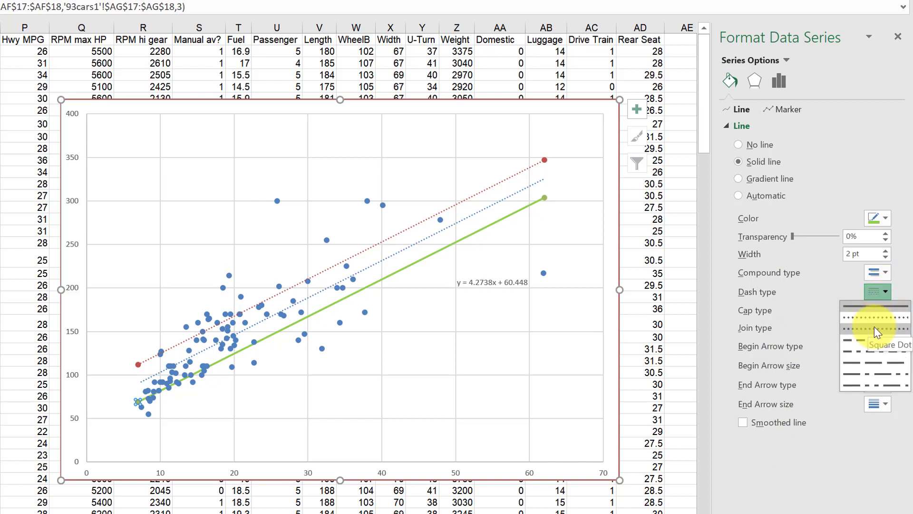
pyautogui.click(874, 327)
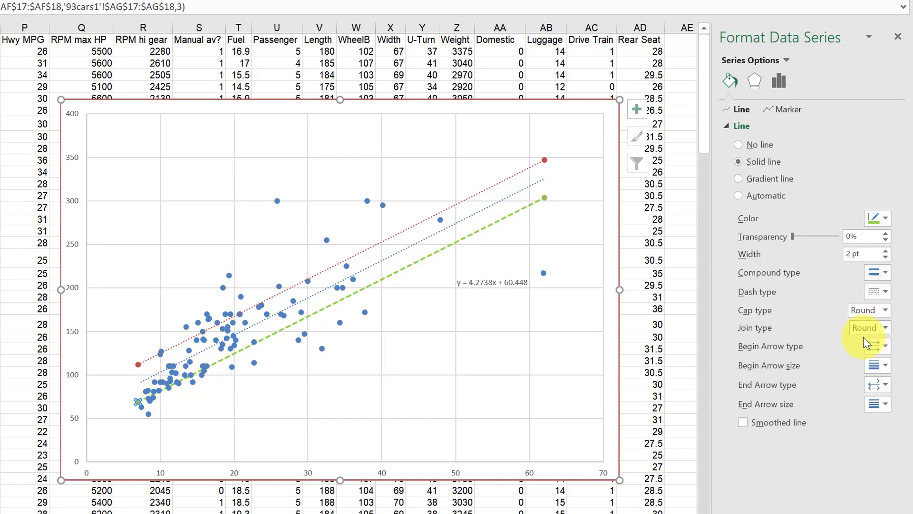
pyautogui.click(878, 292)
pyautogui.click(862, 312)
pyautogui.click(563, 229)
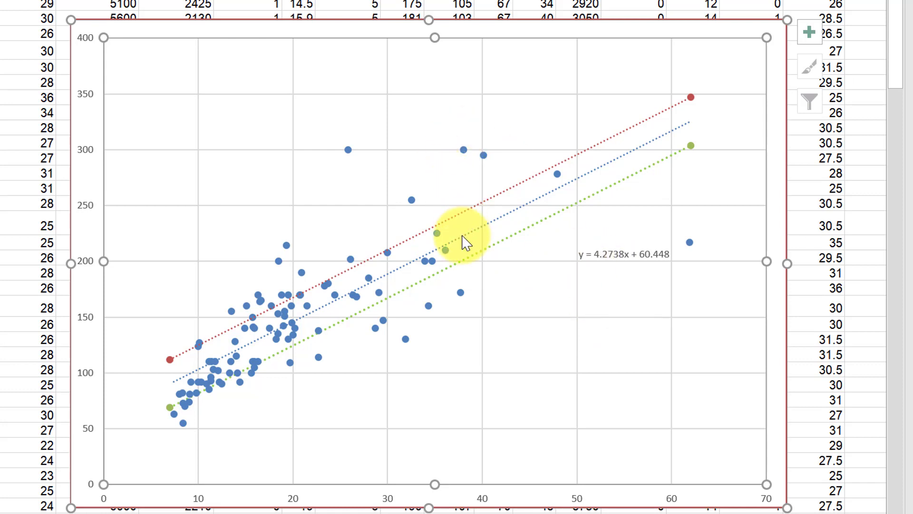
pyautogui.click(871, 157)
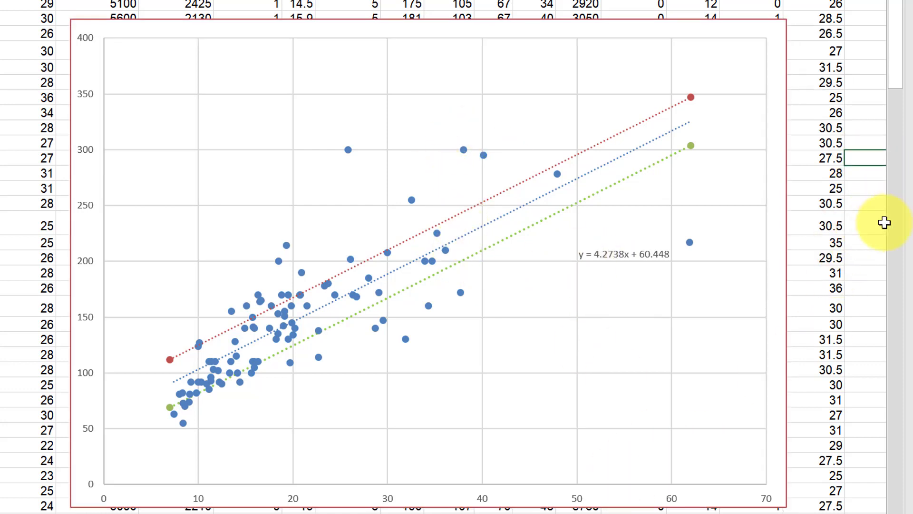